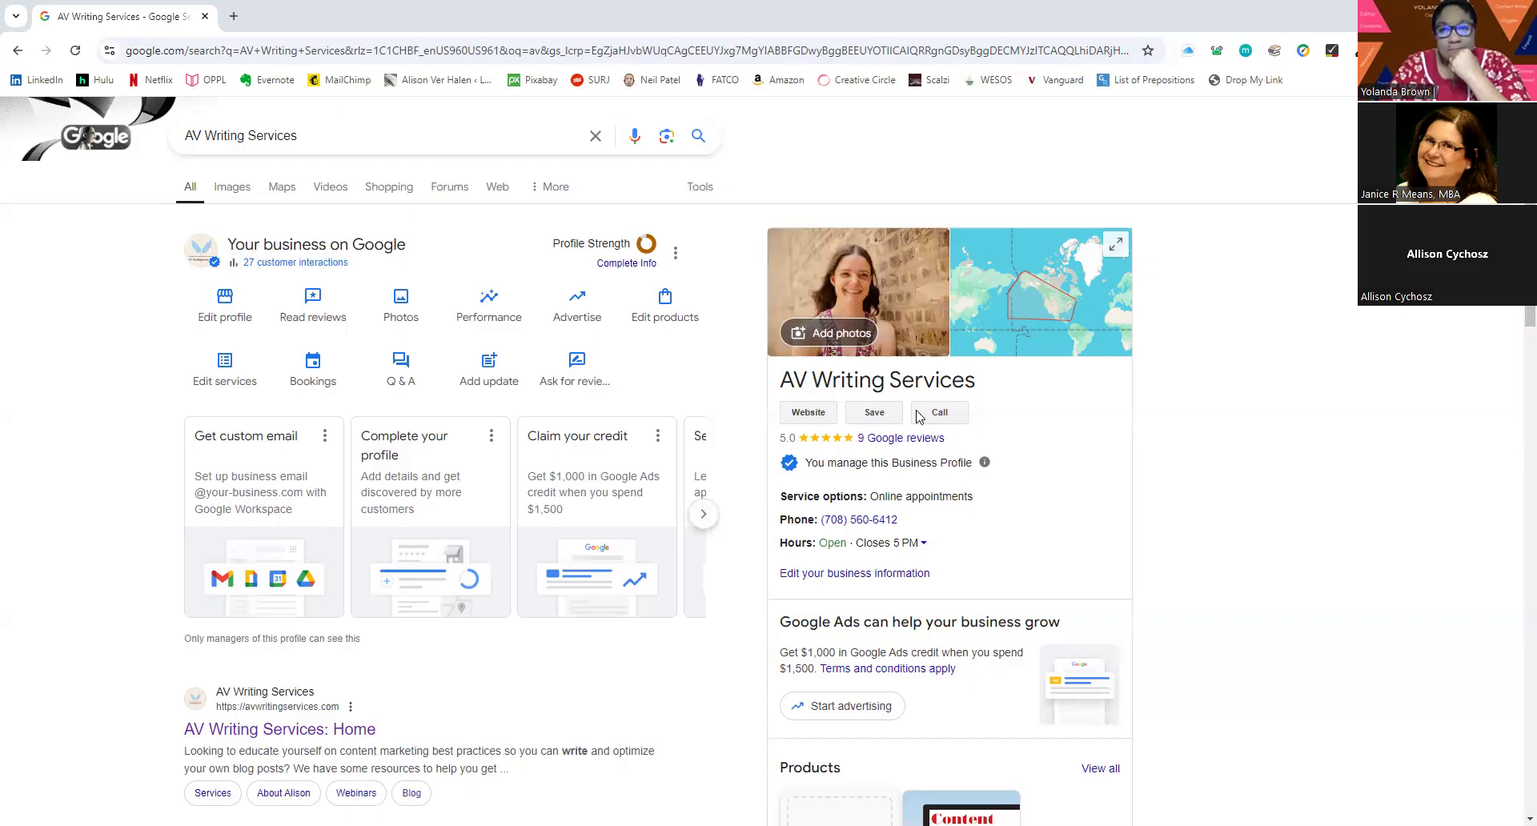
Open the AV Writing Services business information and review its name, category, description and opening date.
scroll(655, 615, "down", 15)
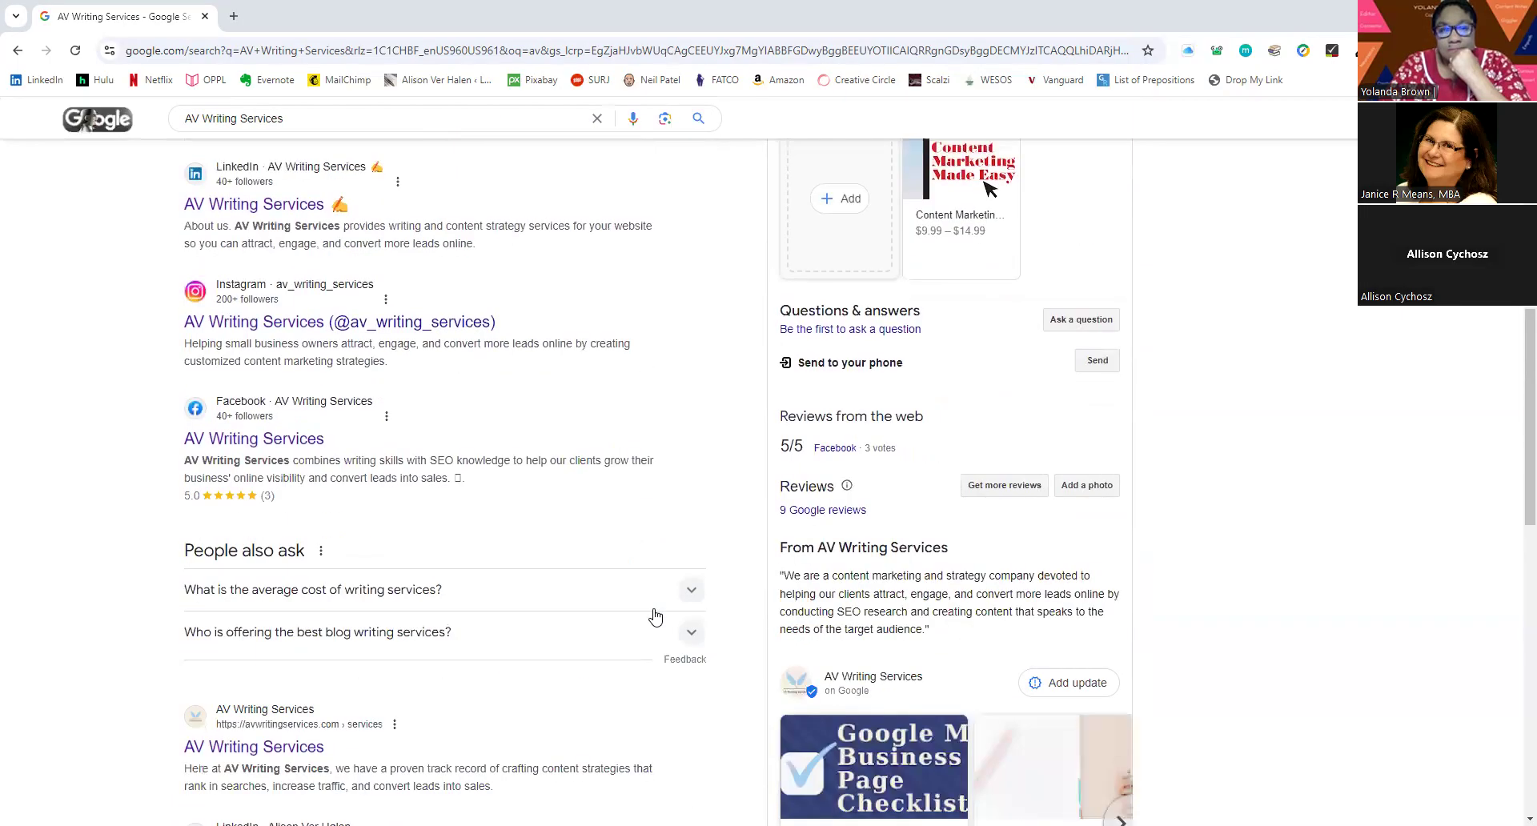
scroll(655, 615, "up", 6)
scroll(655, 615, "up", 8)
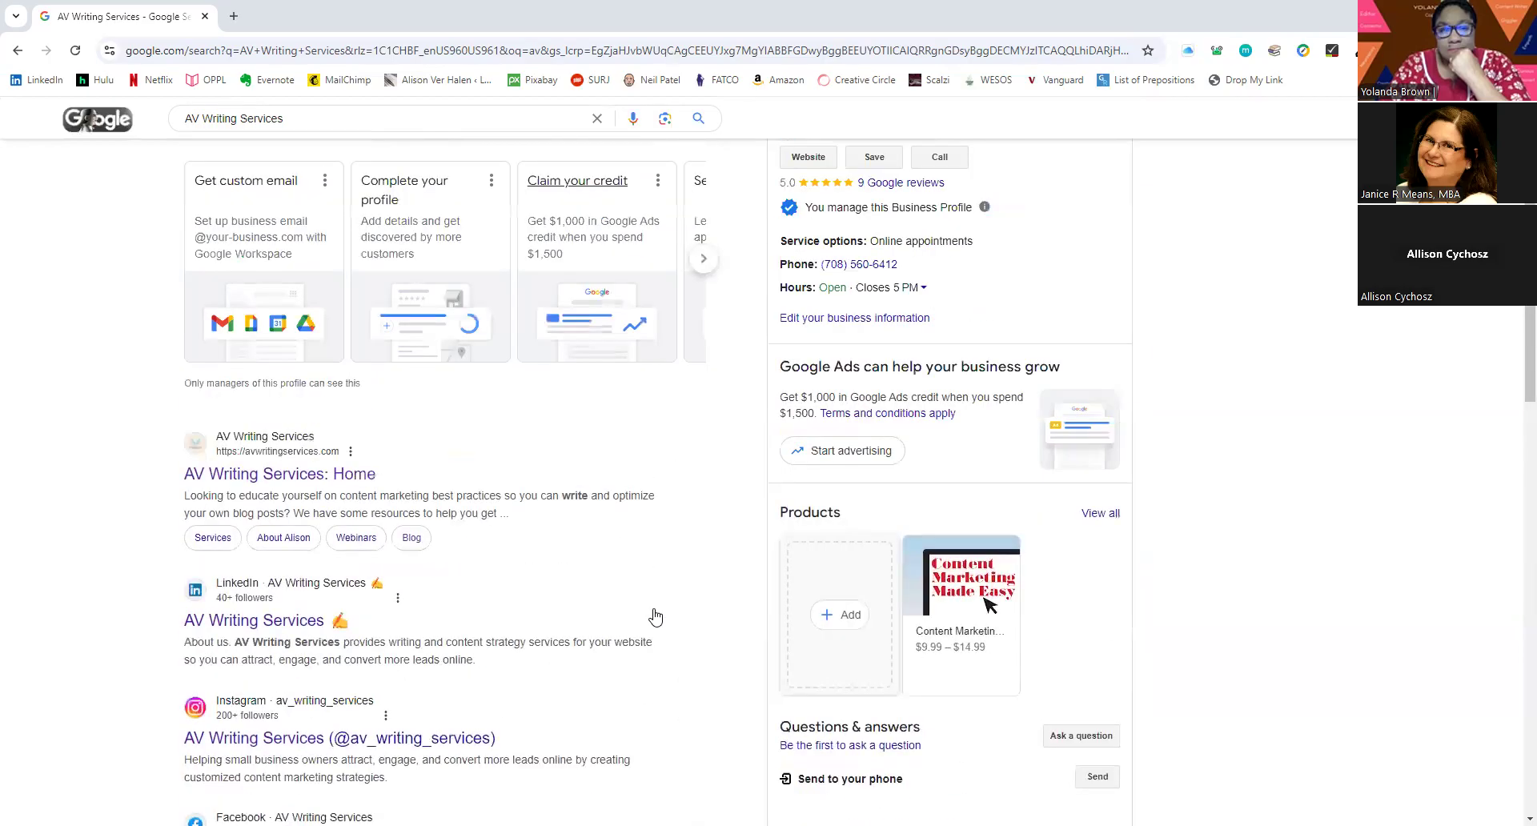
scroll(655, 615, "up", 1)
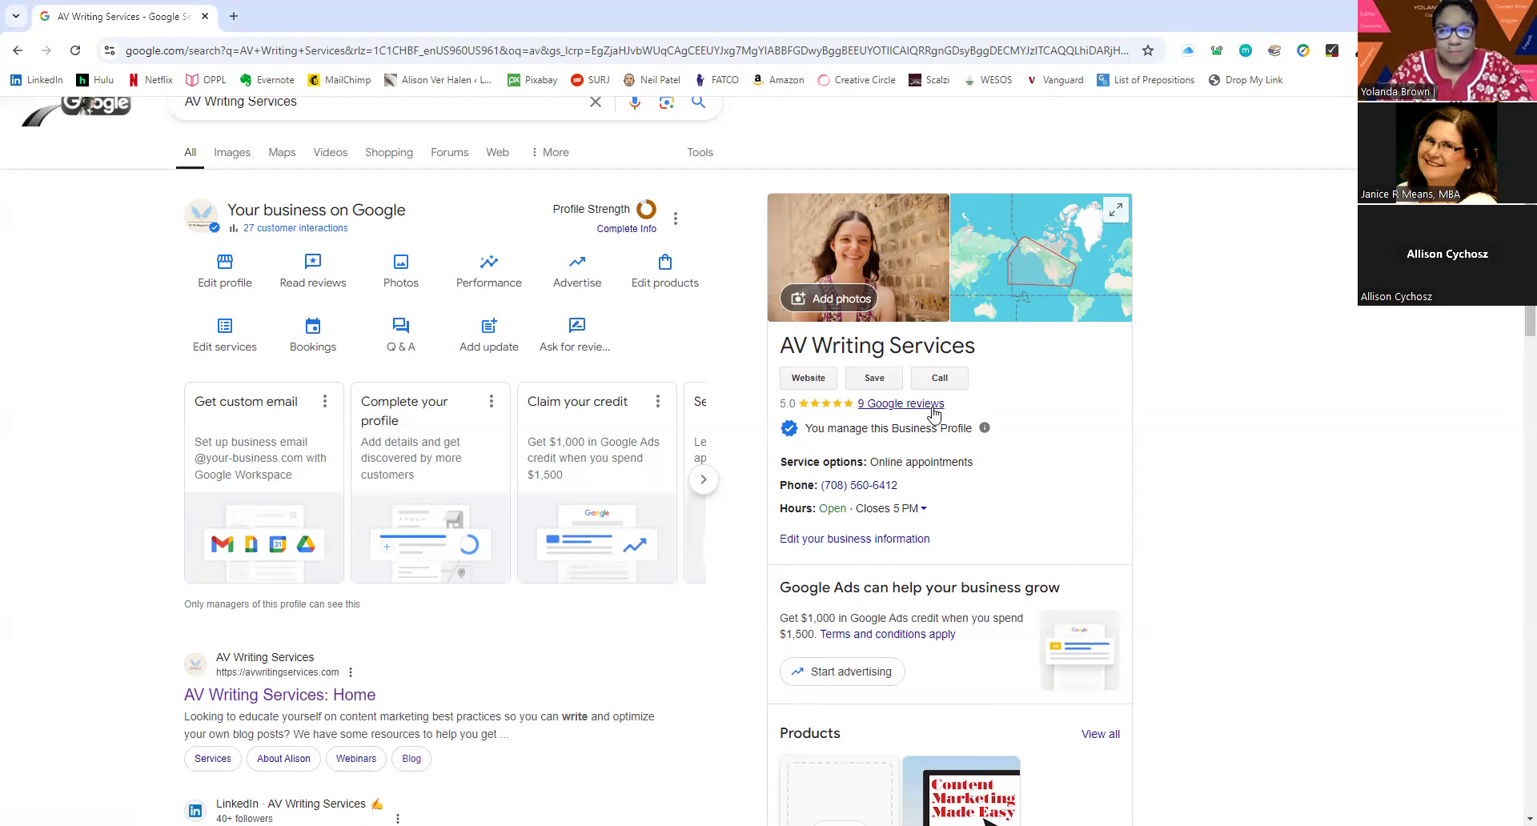
left_click(217, 275)
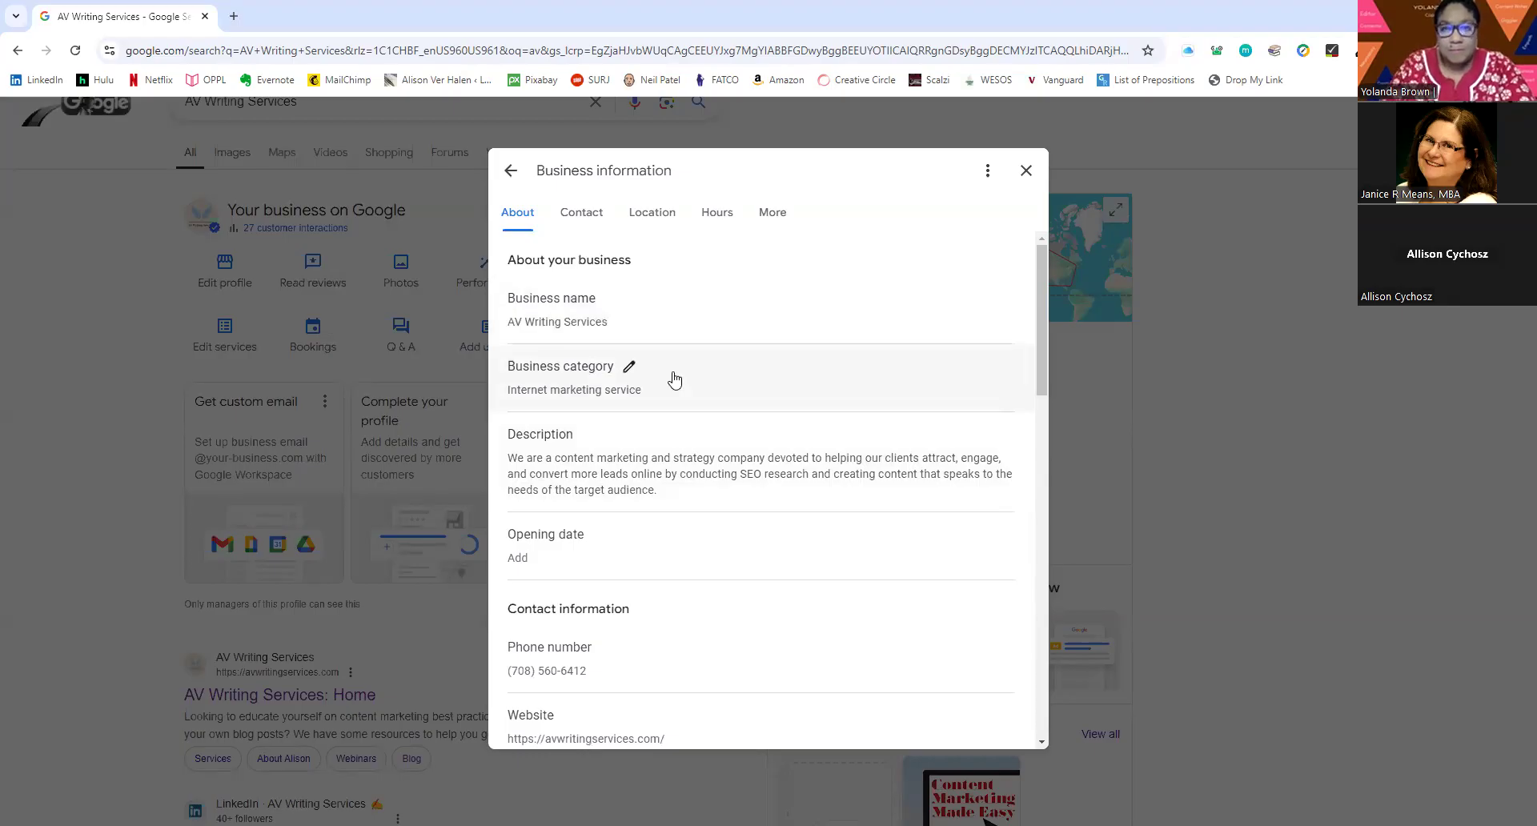
scroll(674, 380, "down", 2)
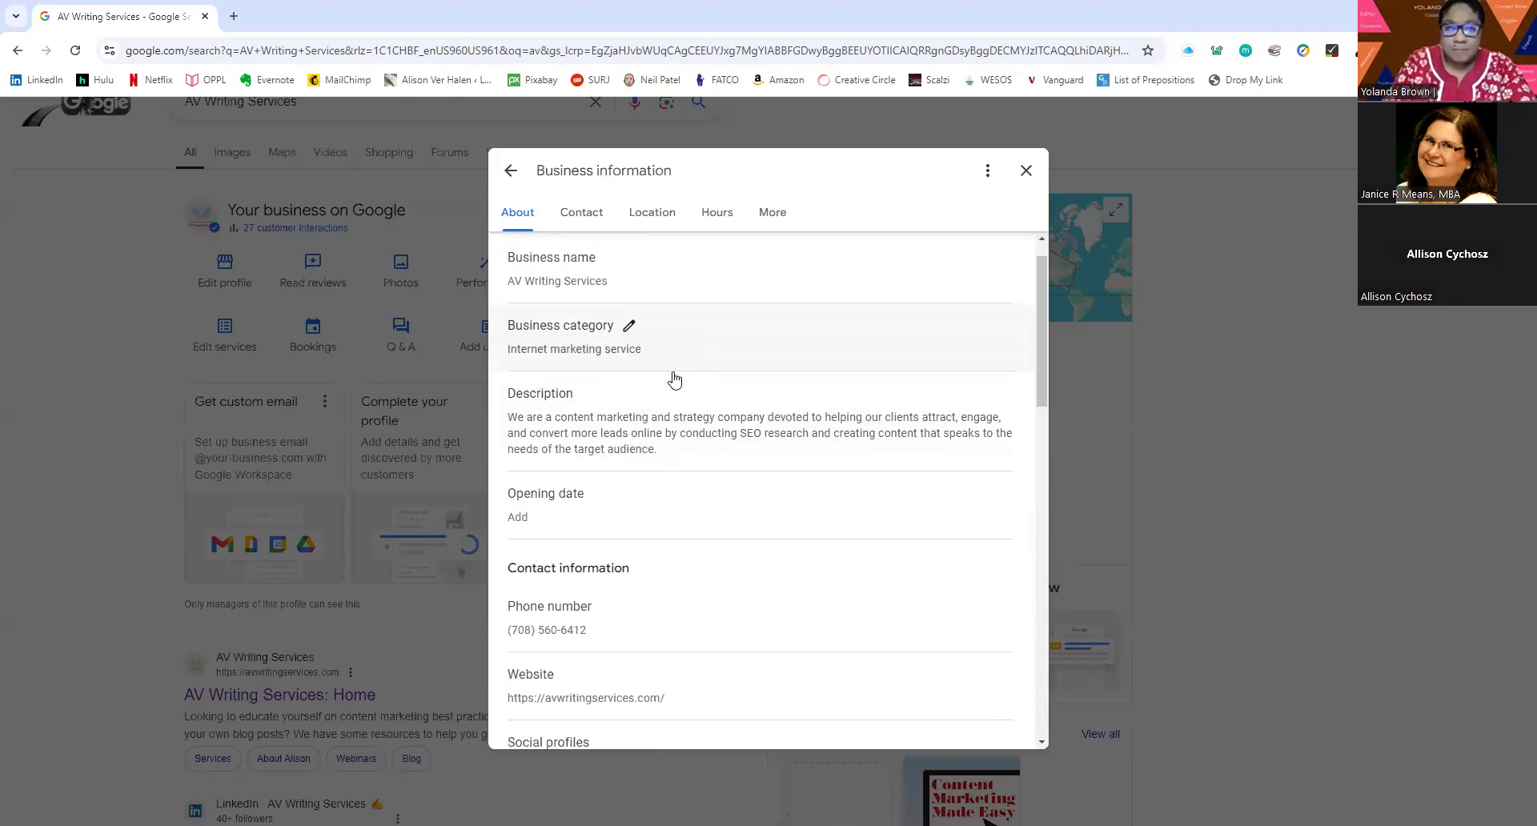
scroll(673, 377, "down", 1)
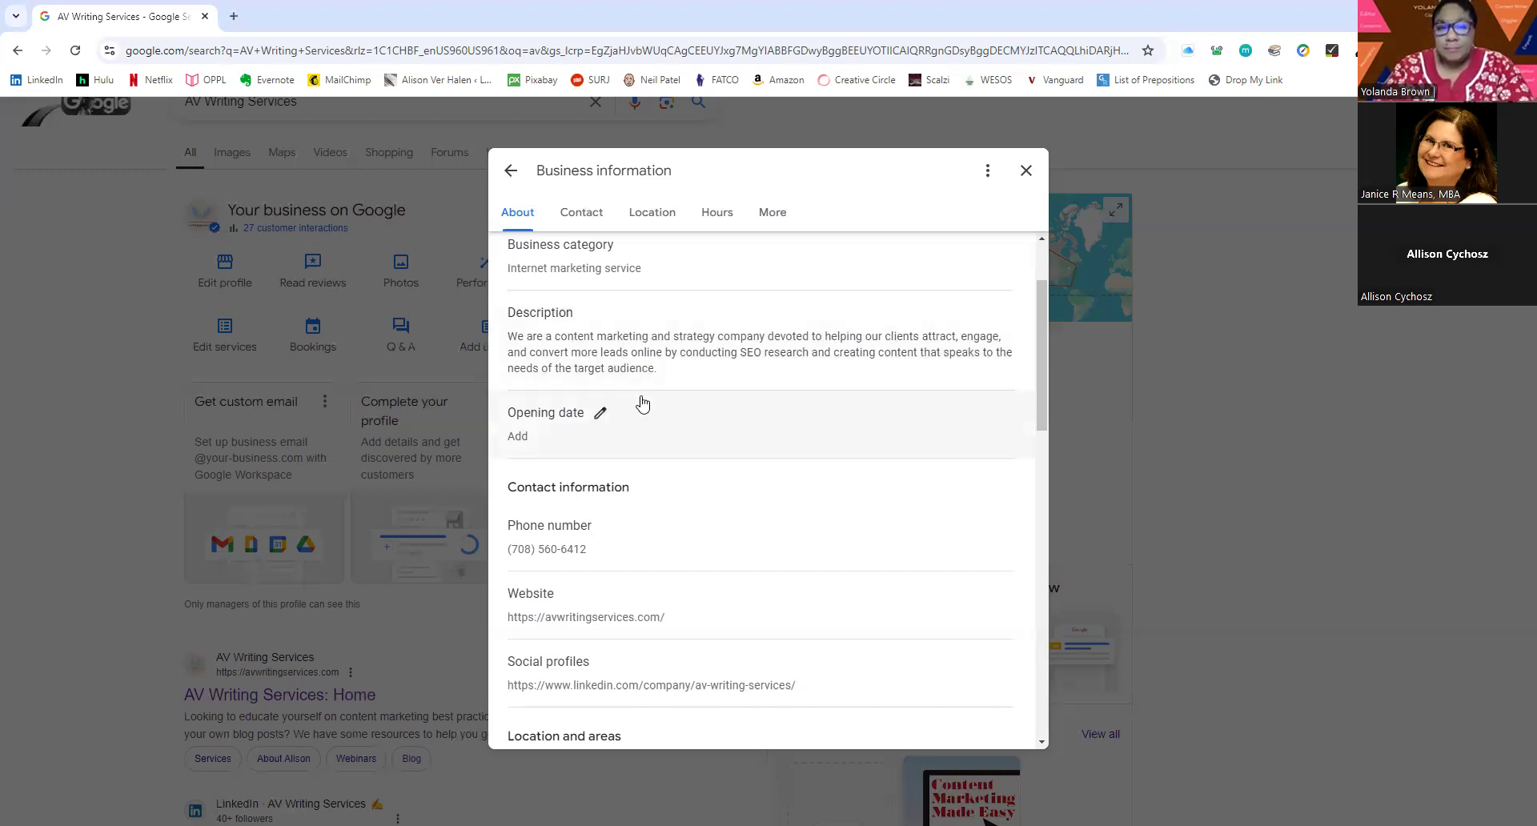
scroll(641, 415, "down", 1)
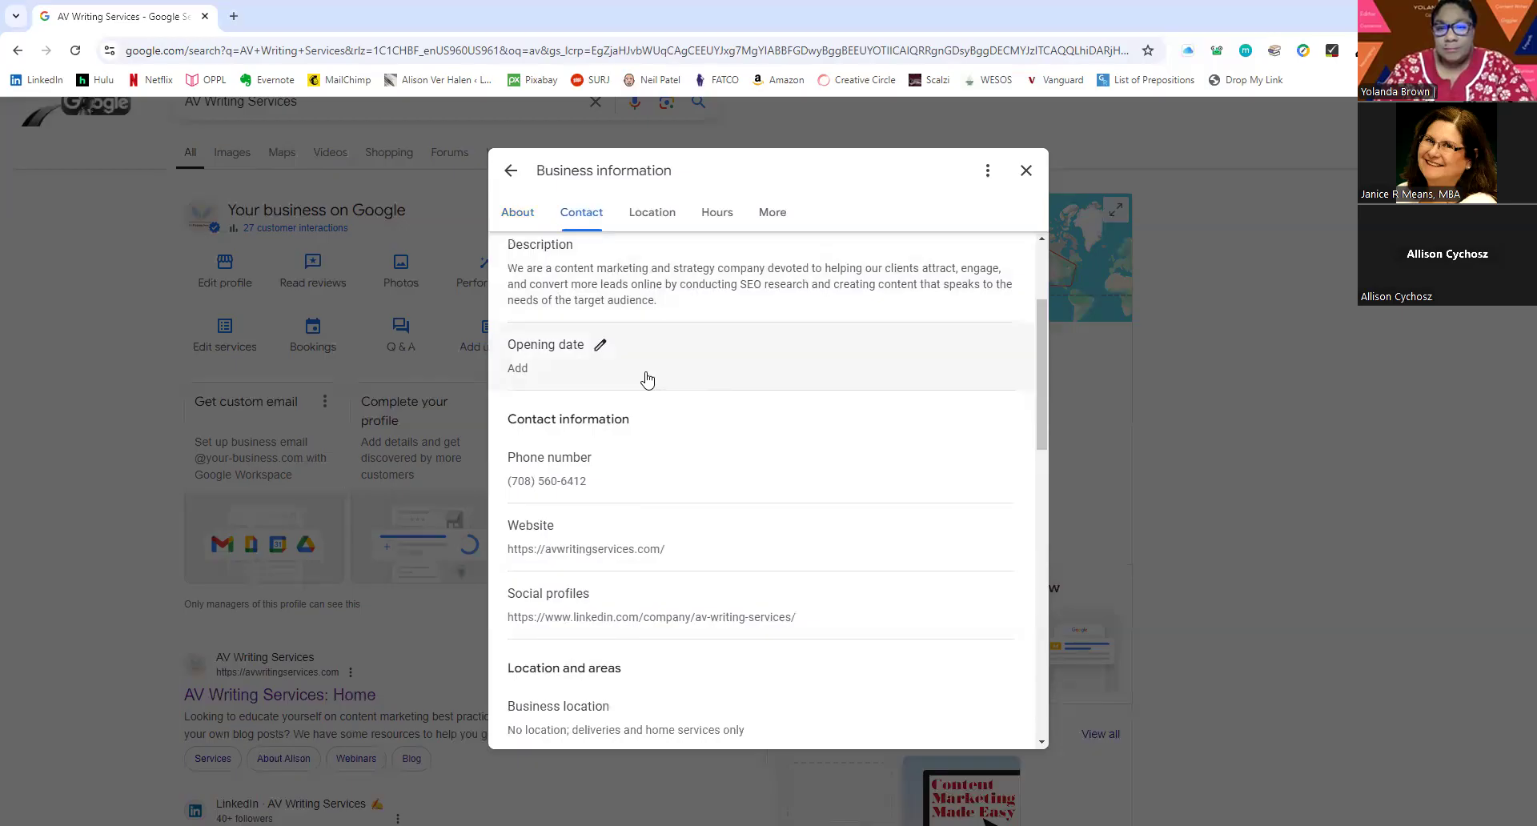
Review the profile's contact details, website, social profiles and business location, and close the business information.
scroll(647, 379, "down", 1)
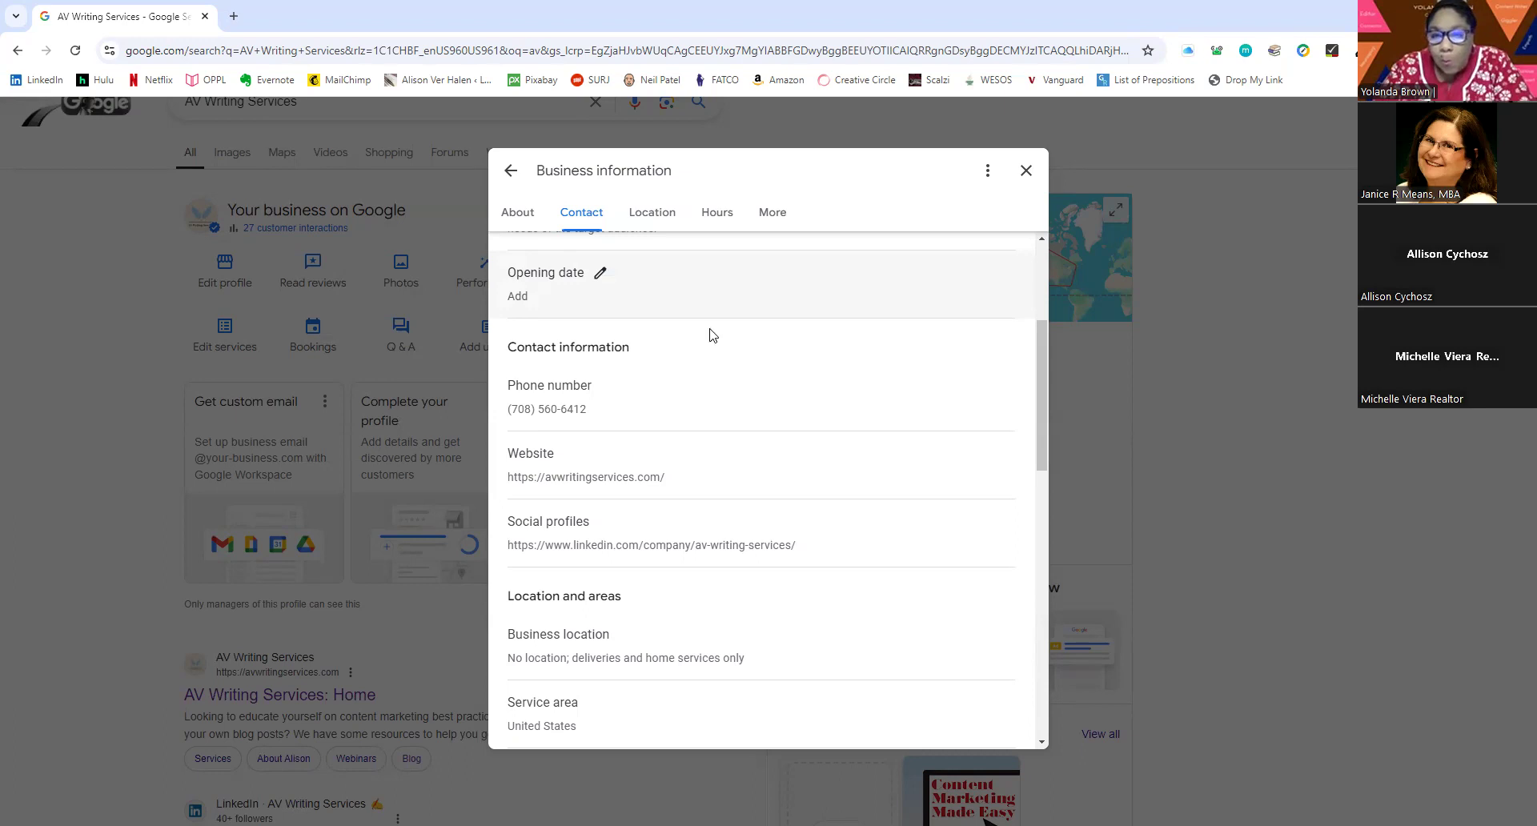
scroll(712, 341, "down", 1)
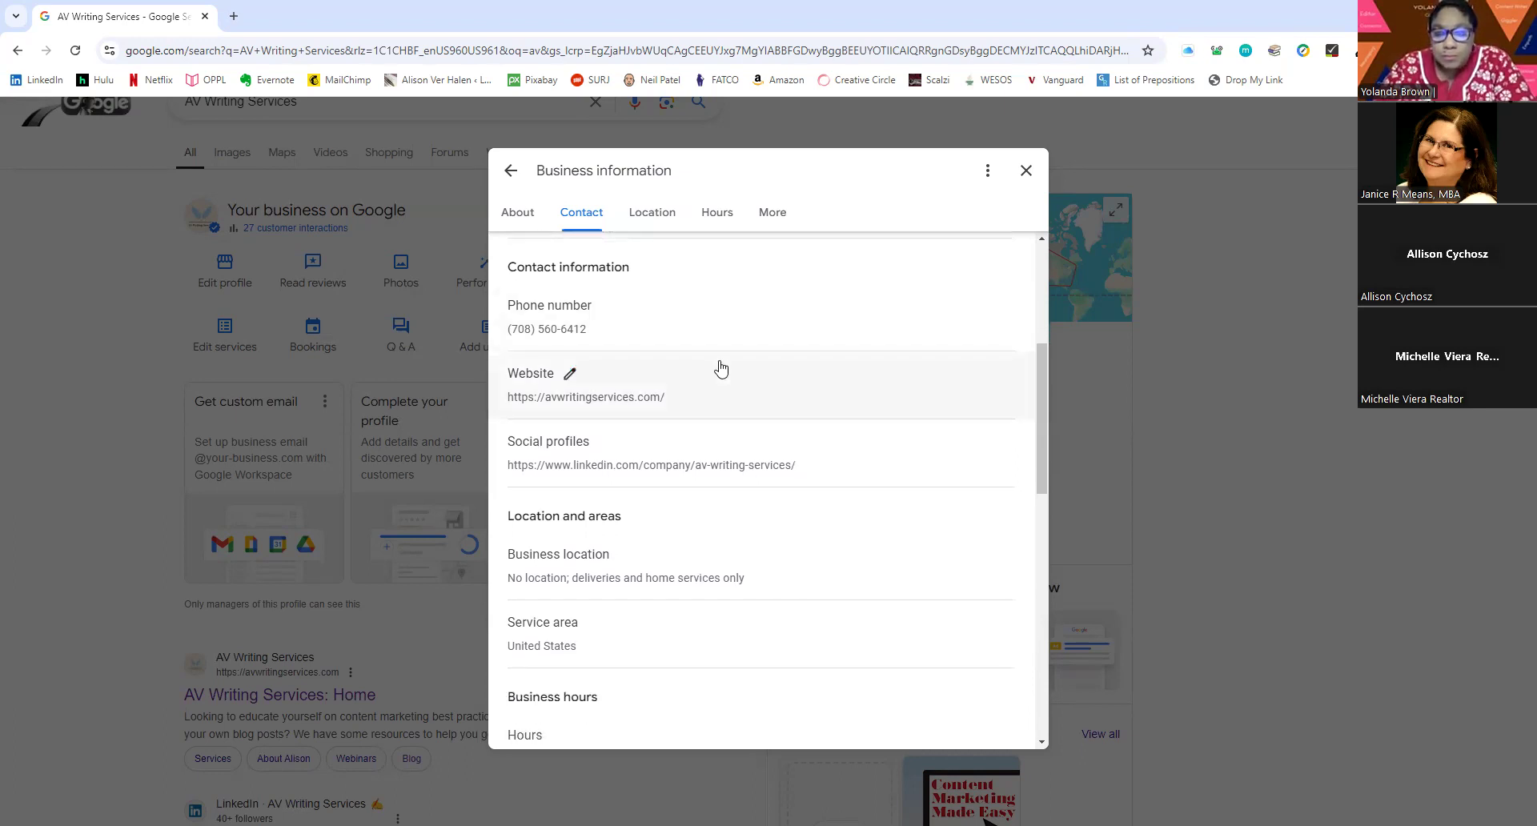
scroll(719, 367, "down", 1)
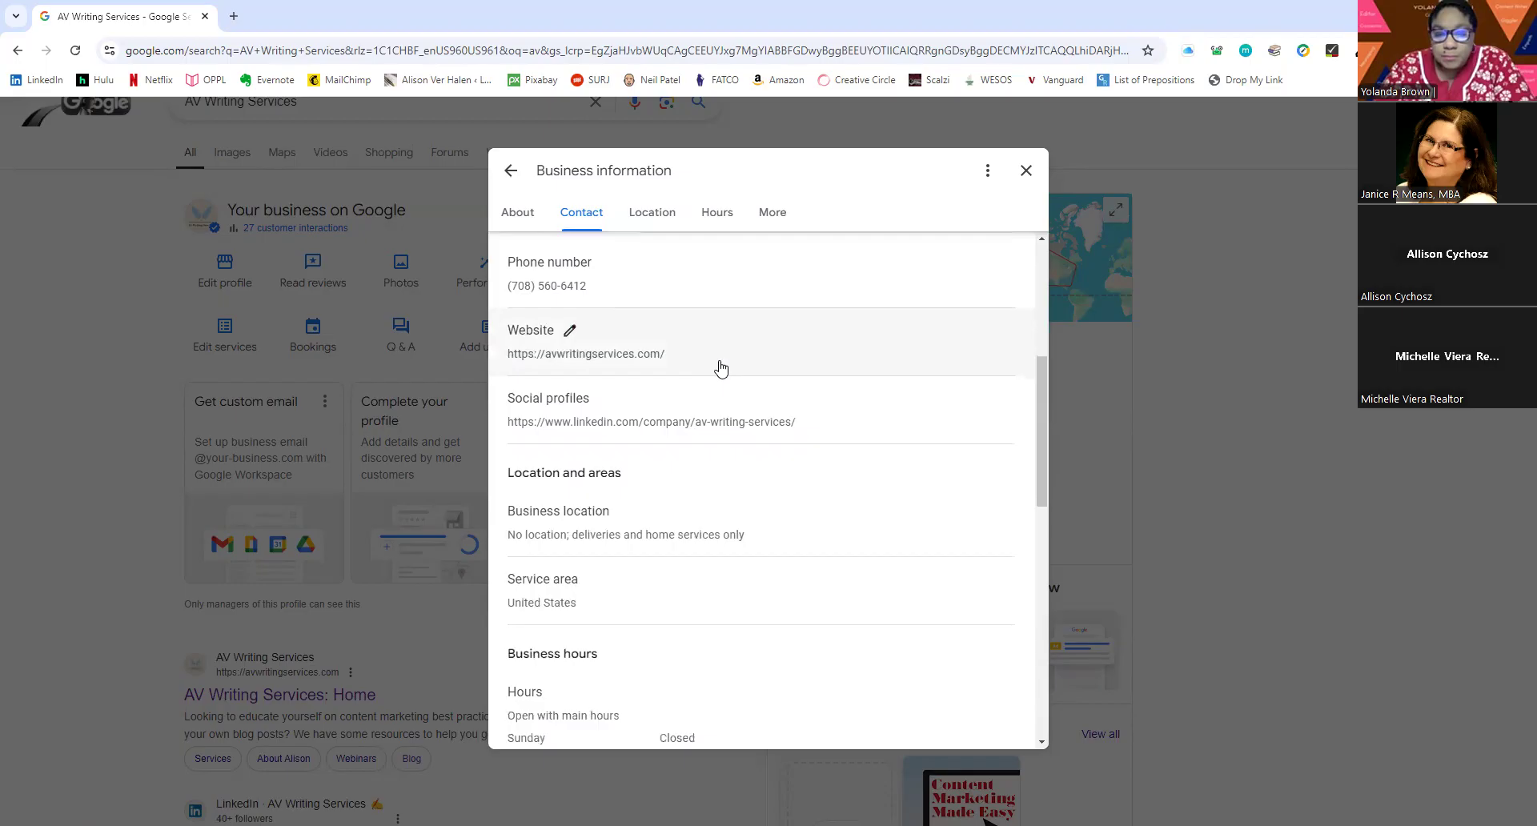
scroll(818, 391, "down", 1)
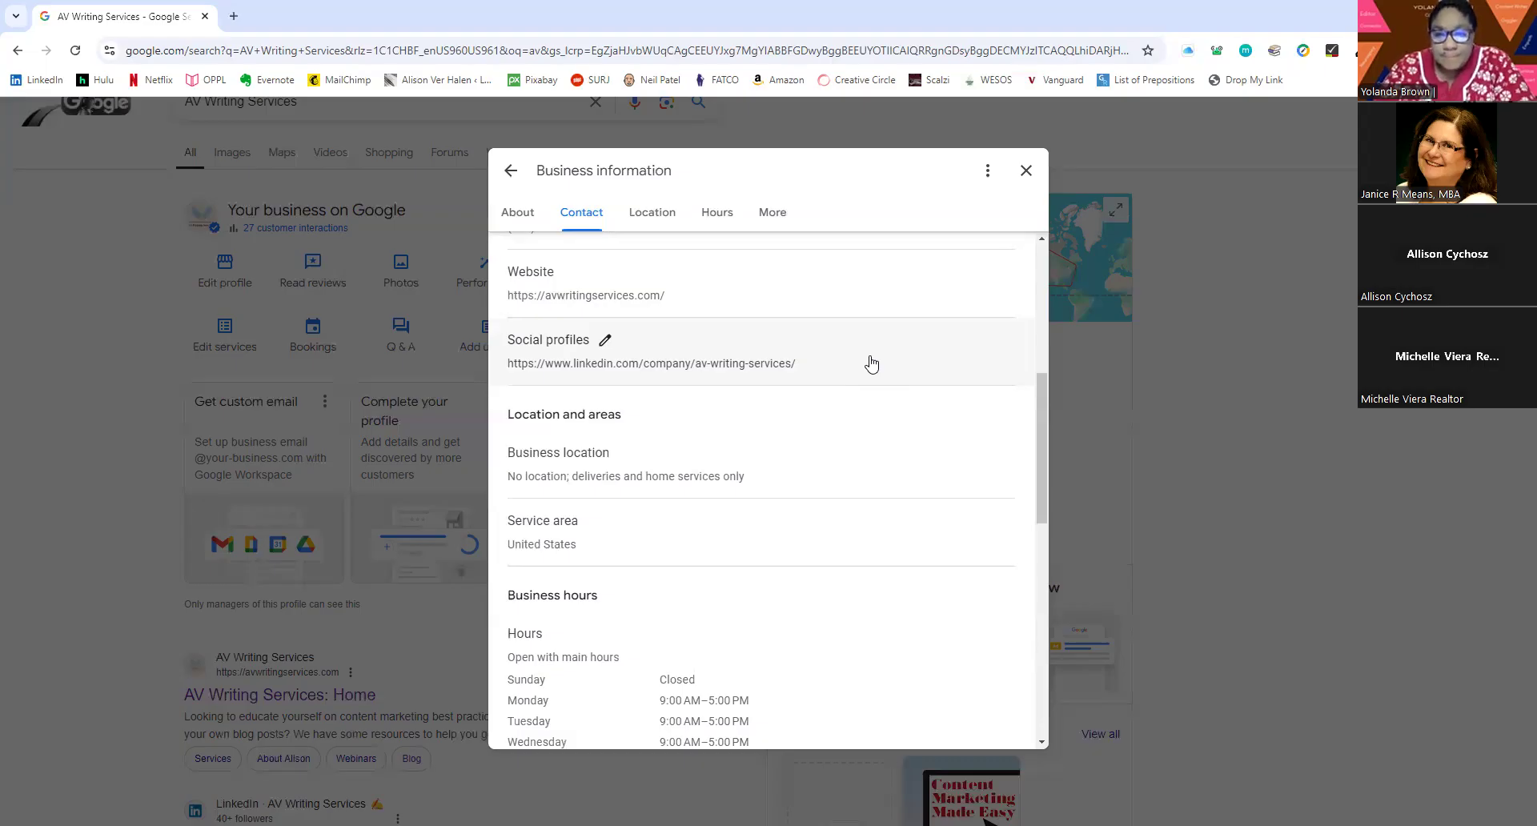
scroll(872, 364, "down", 2)
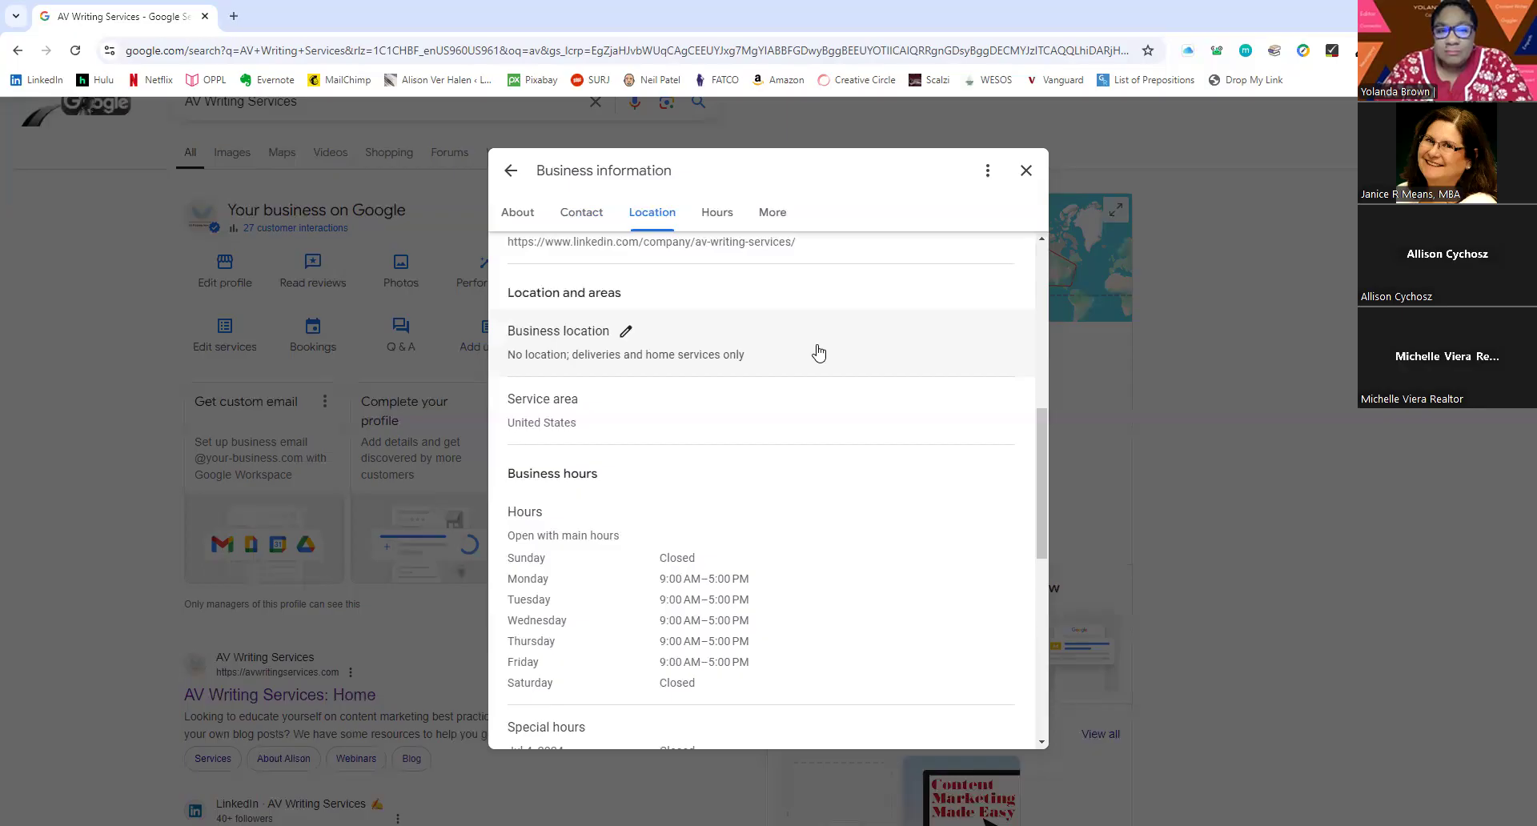
left_click(1026, 171)
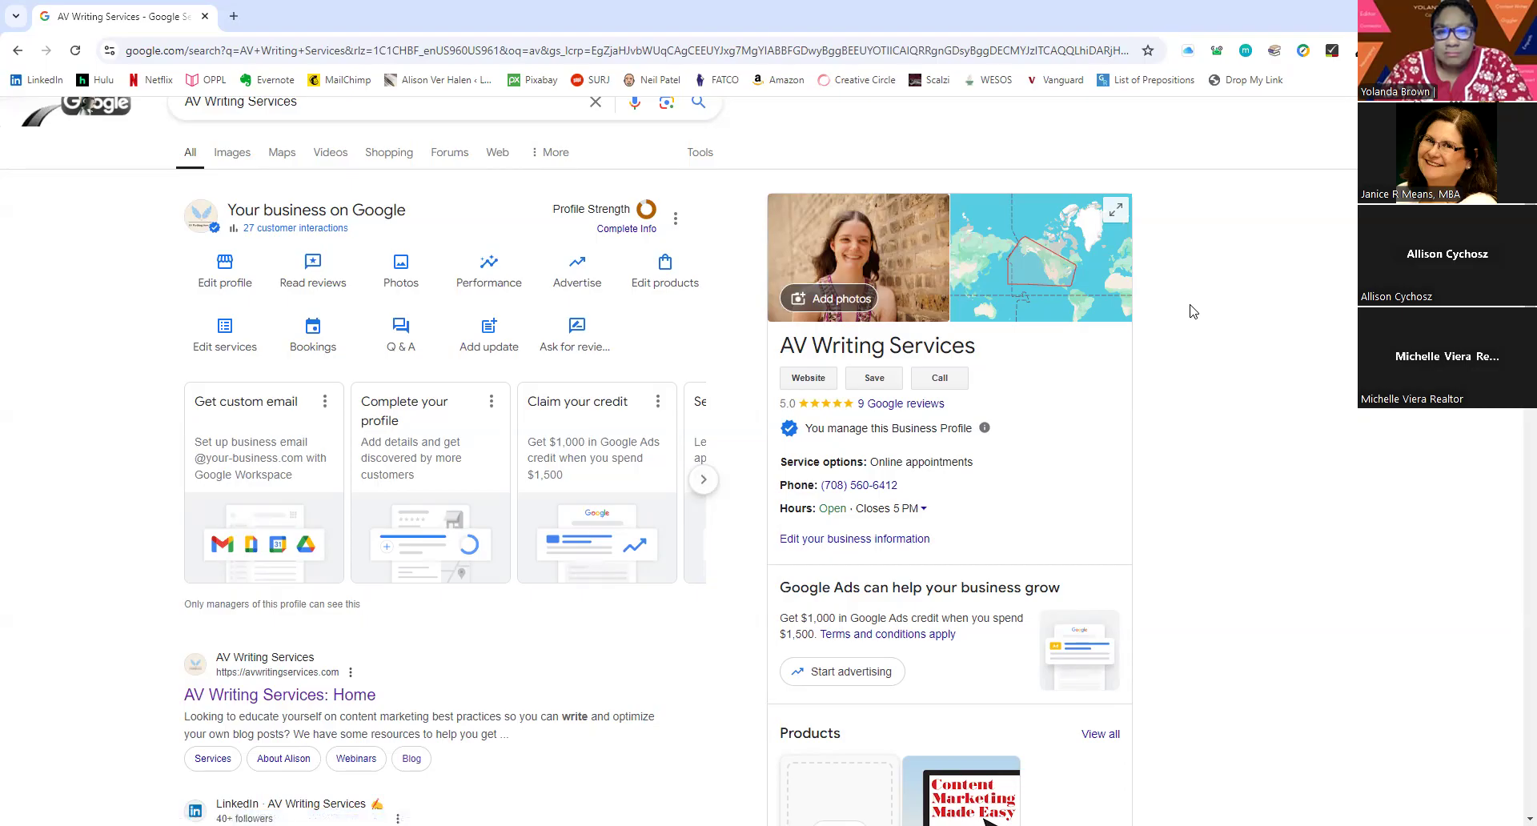
Reopen the business information and examine the service area and regular business hours.
left_click(224, 276)
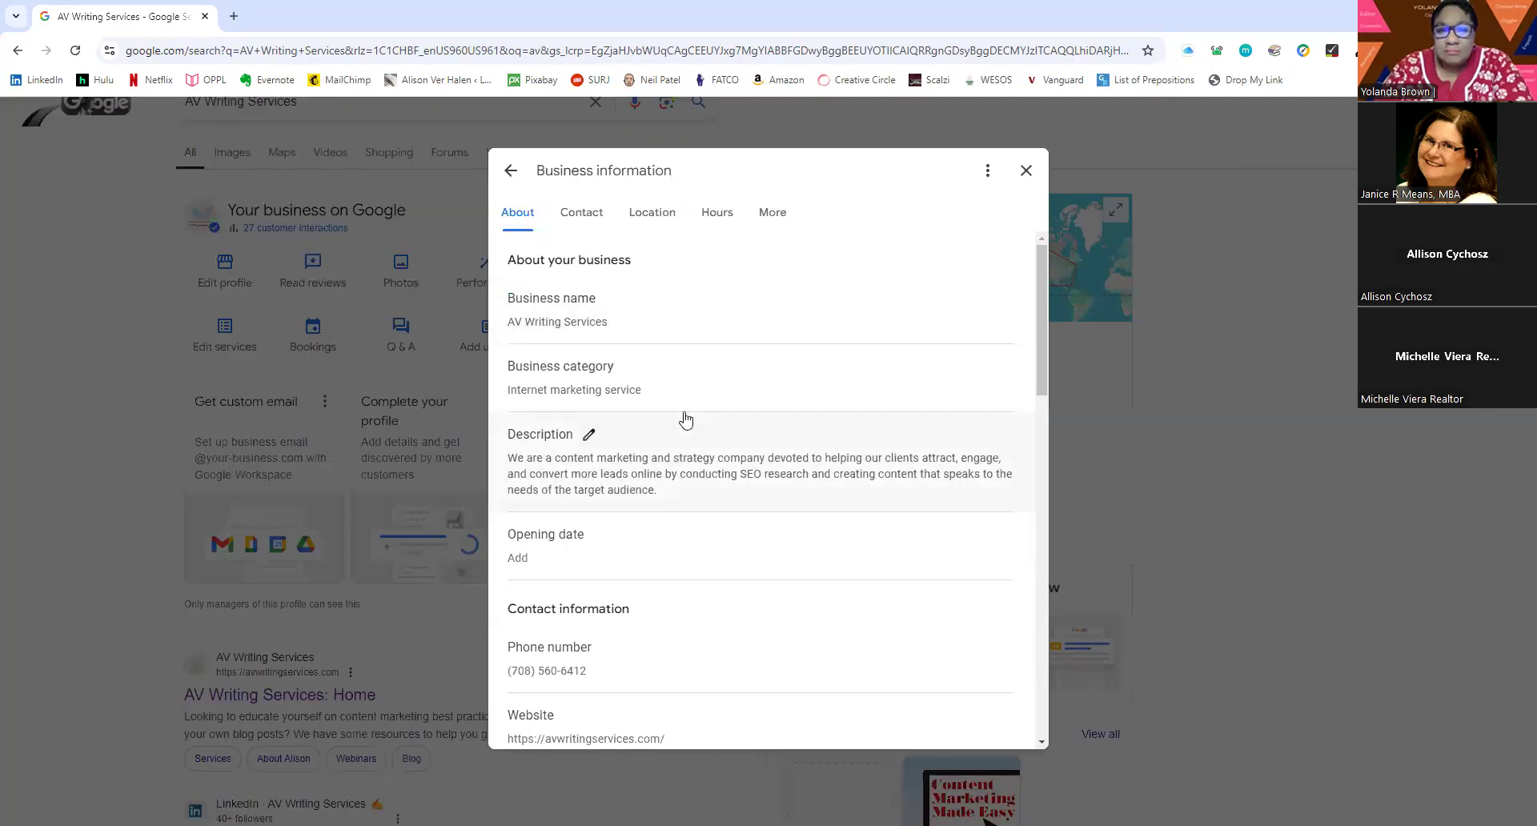
scroll(686, 418, "down", 7)
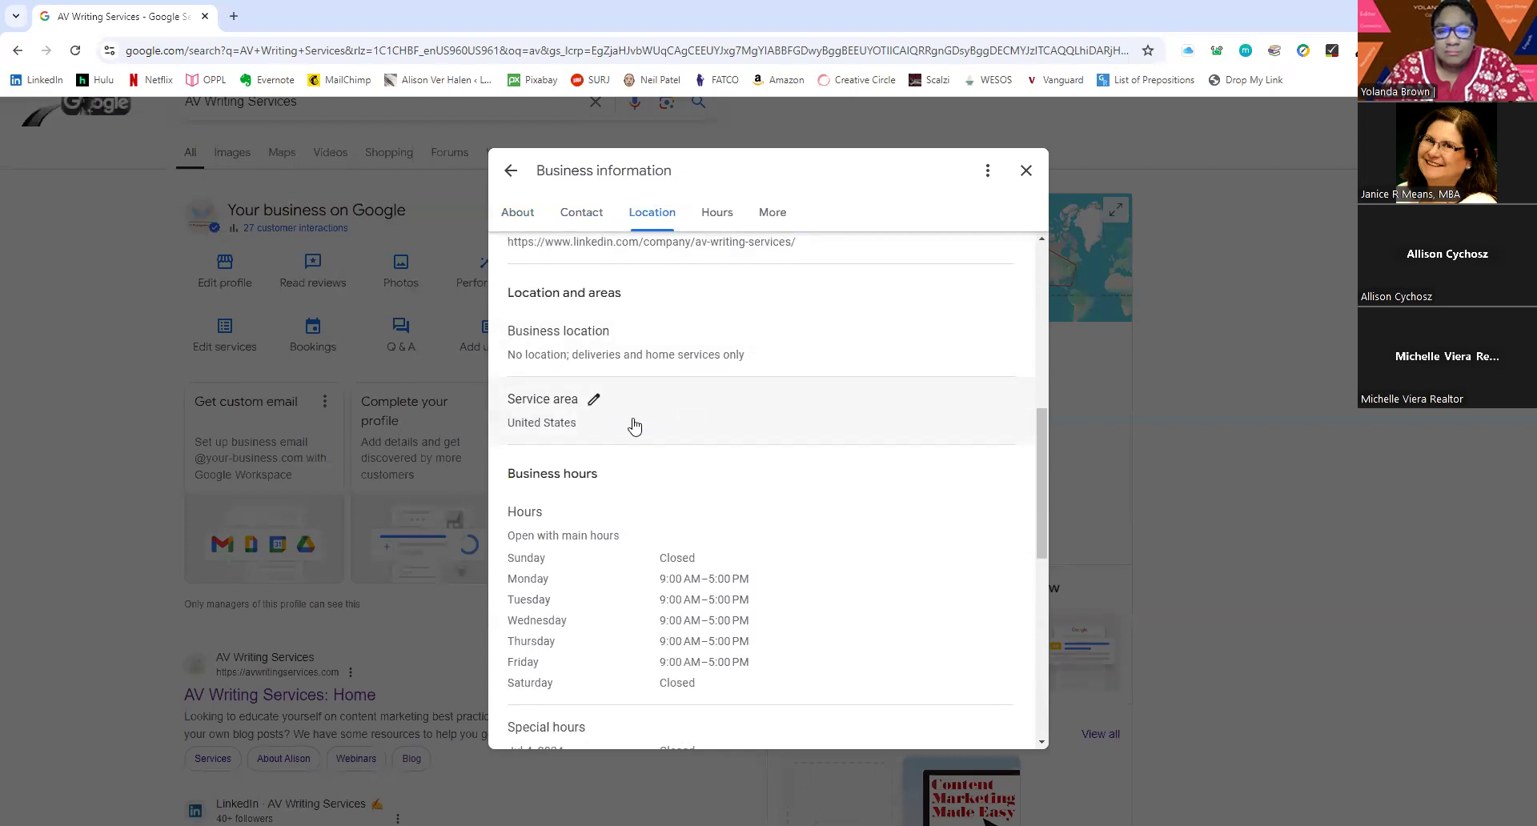
scroll(633, 424, "down", 1)
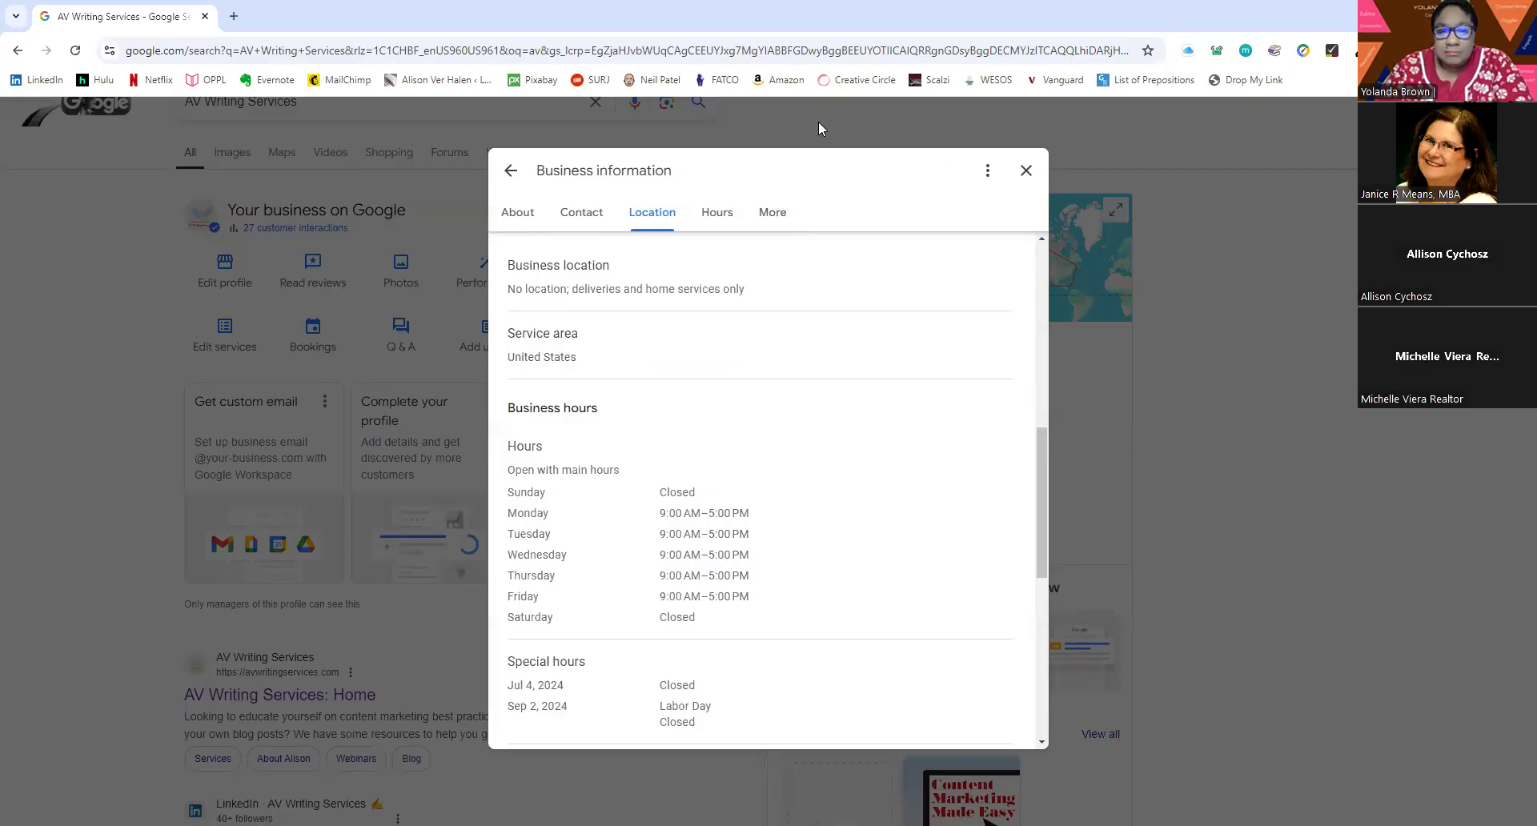
scroll(725, 492, "down", 2)
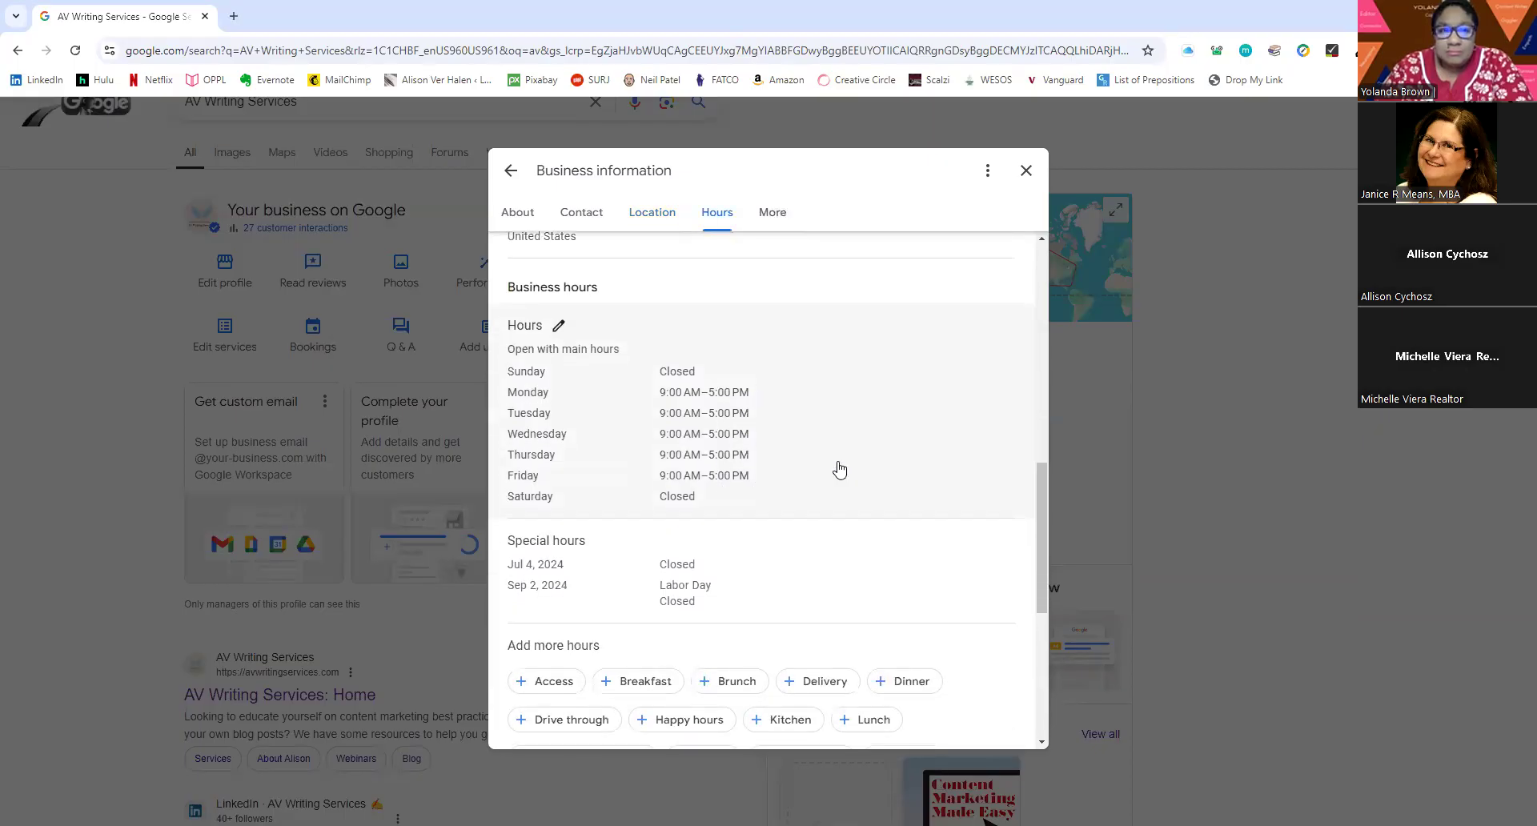
scroll(839, 470, "down", 1)
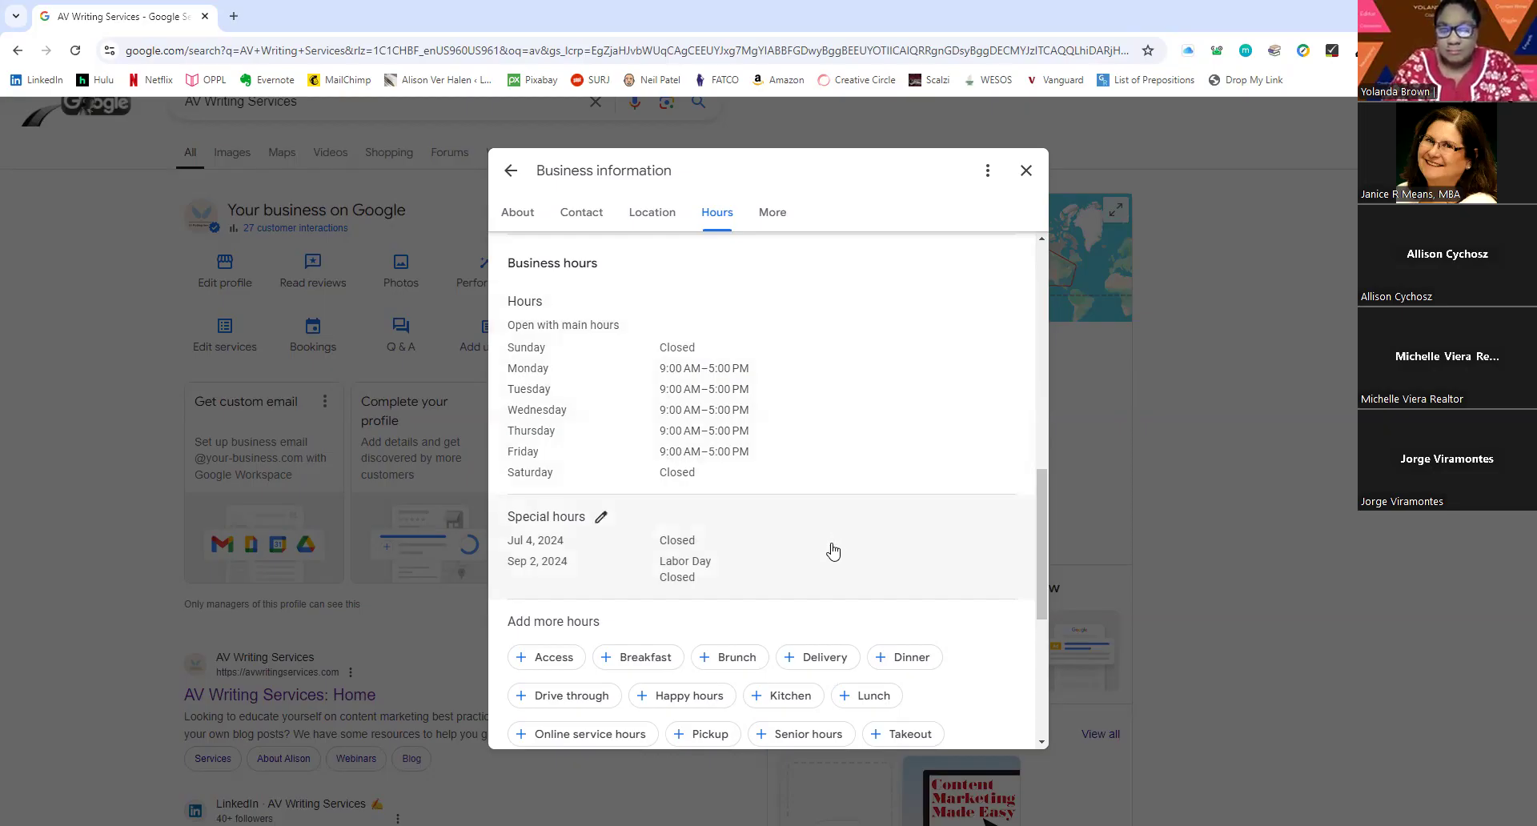
Review the special hours, additional hour types, business attributes and service options, and close the business information.
scroll(814, 120, "down", 3)
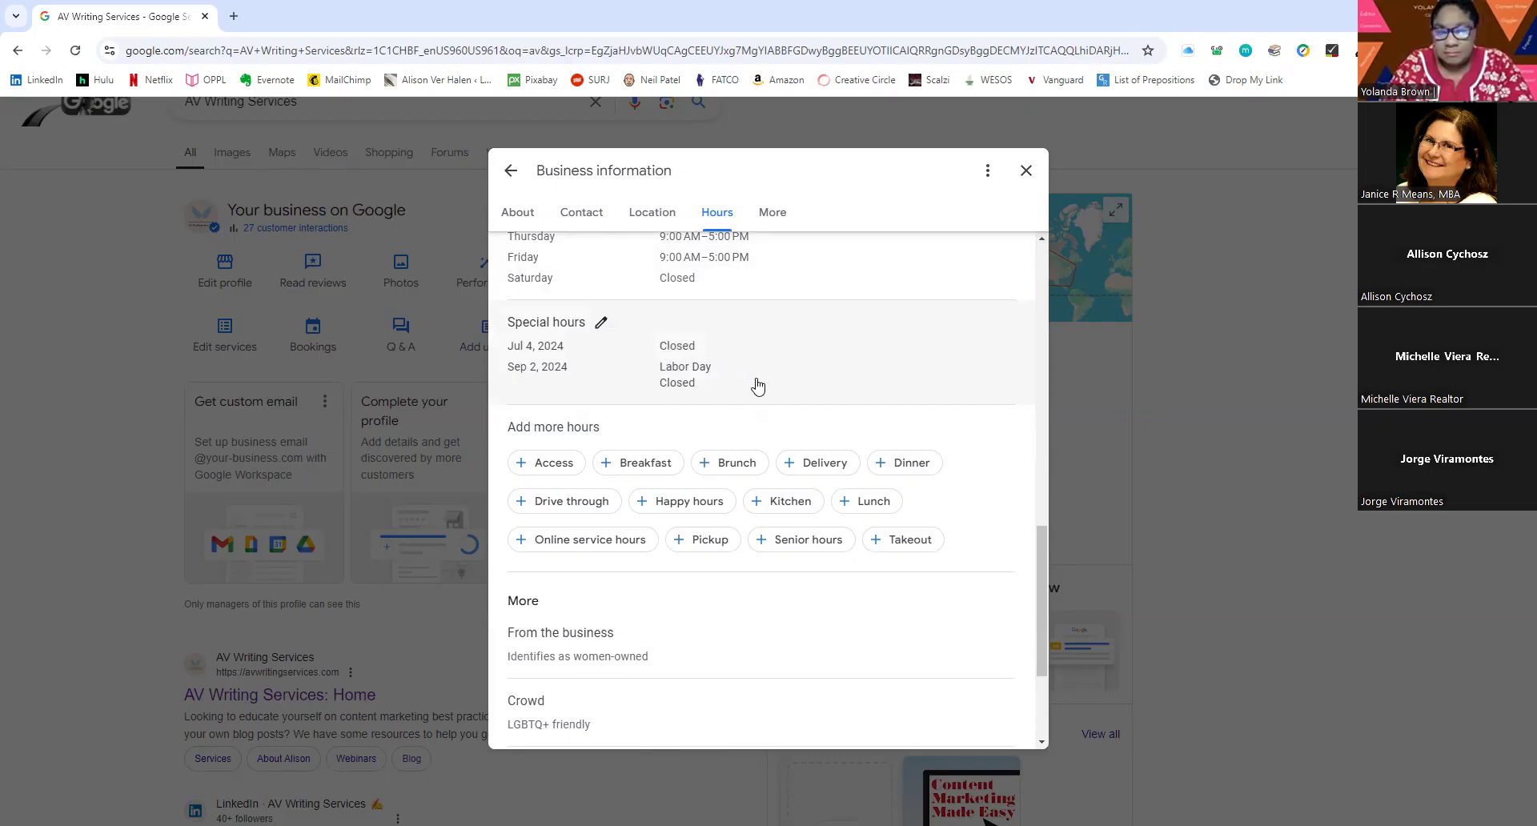
scroll(758, 386, "down", 1)
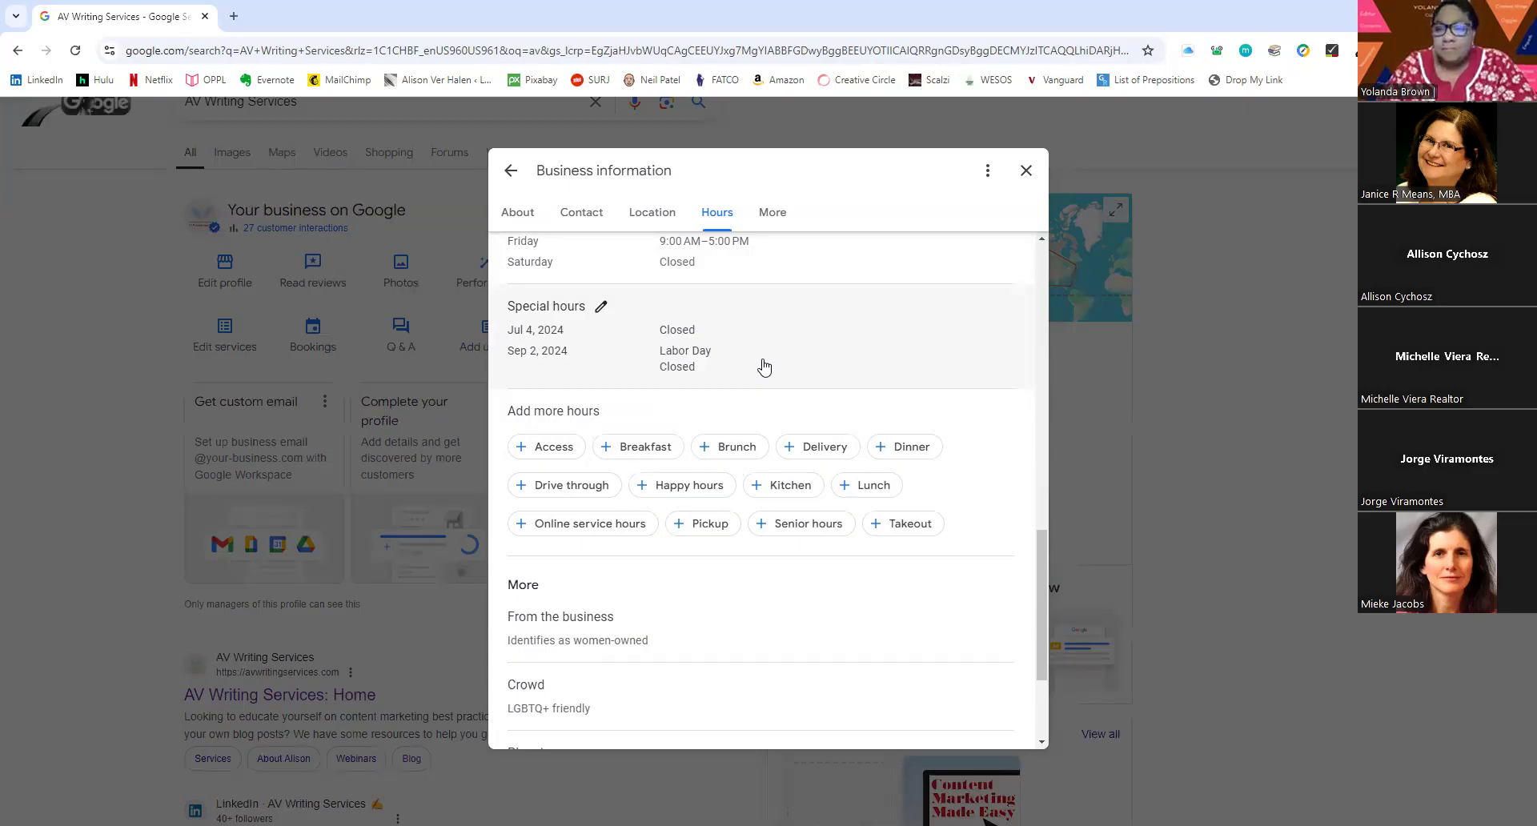
scroll(764, 367, "down", 1)
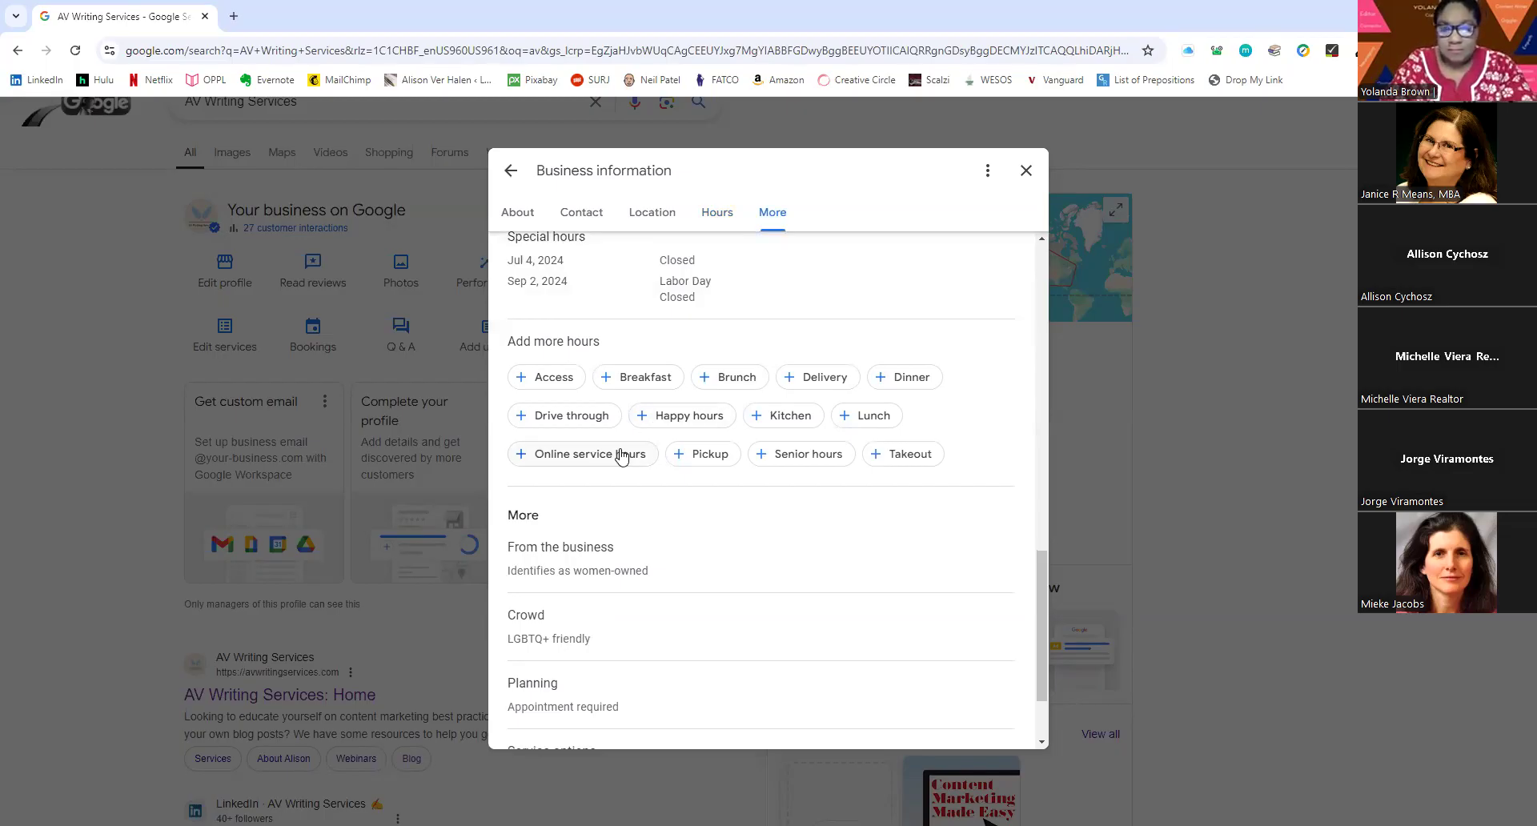
scroll(715, 491, "down", 1)
scroll(713, 490, "down", 1)
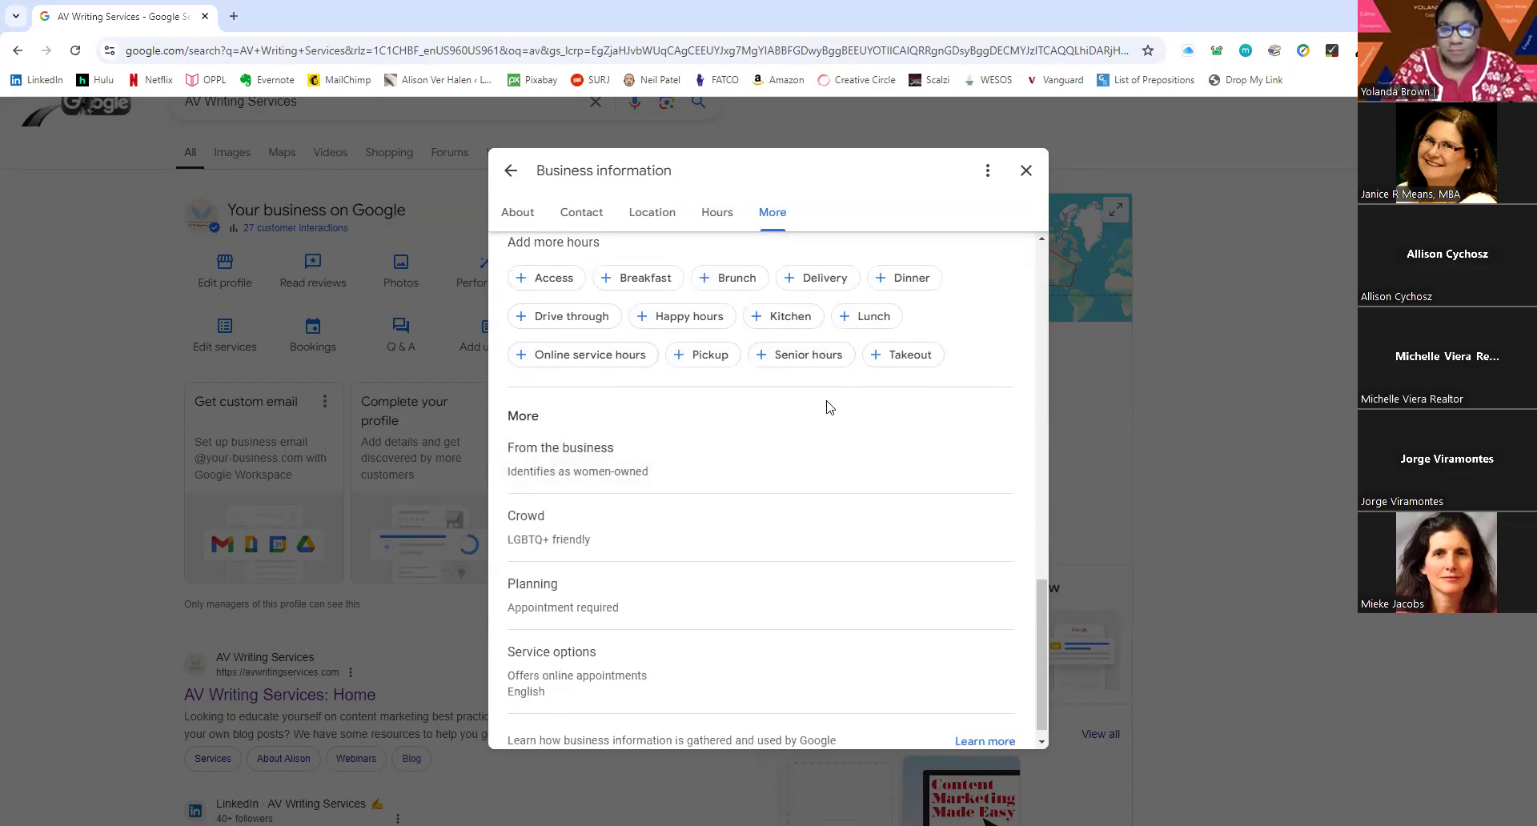
scroll(828, 407, "down", 1)
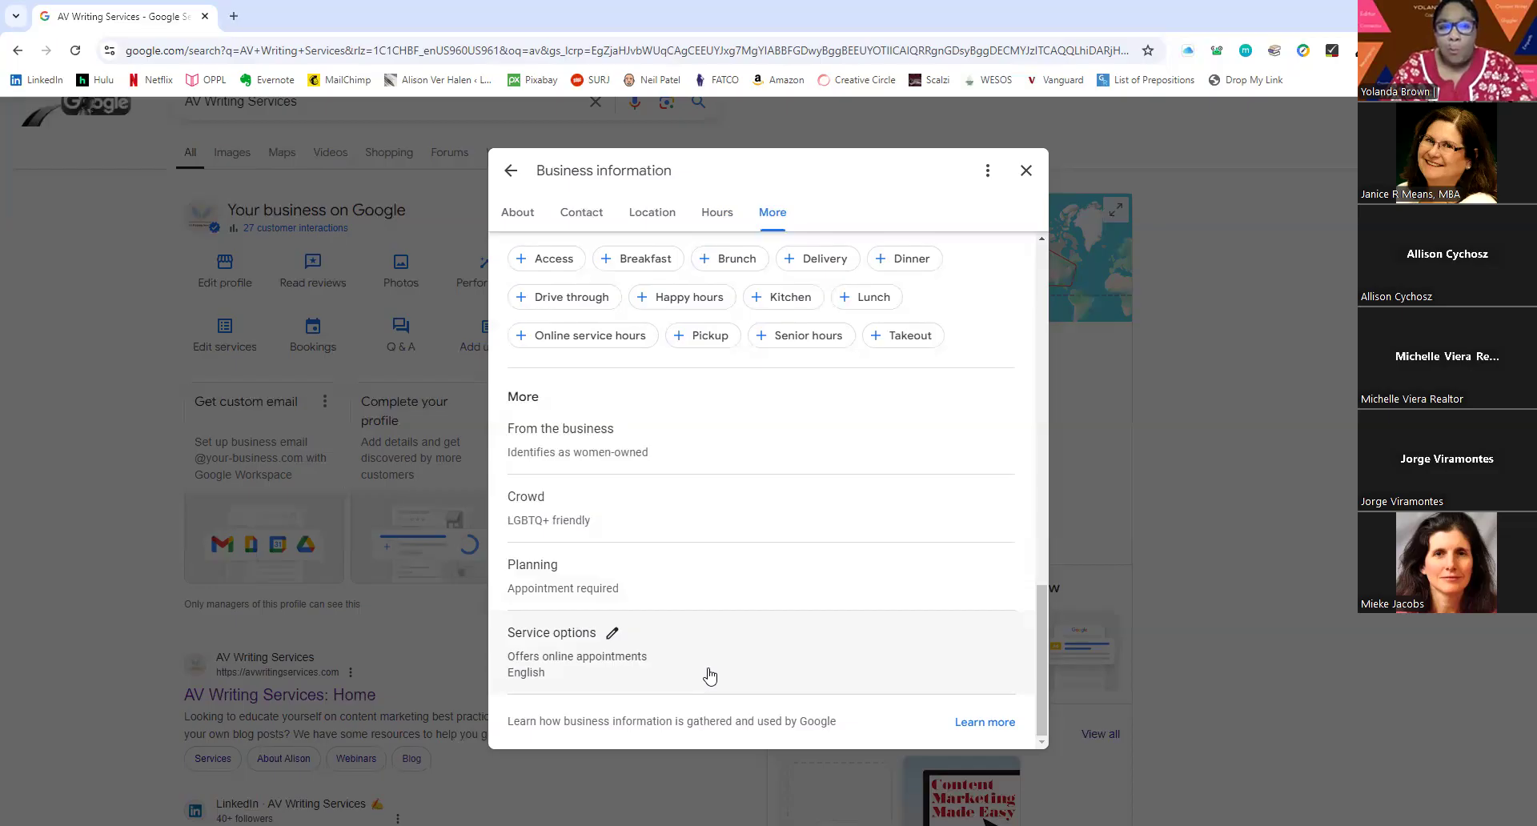
scroll(709, 677, "up", 6)
scroll(709, 676, "up", 6)
scroll(709, 676, "up", 3)
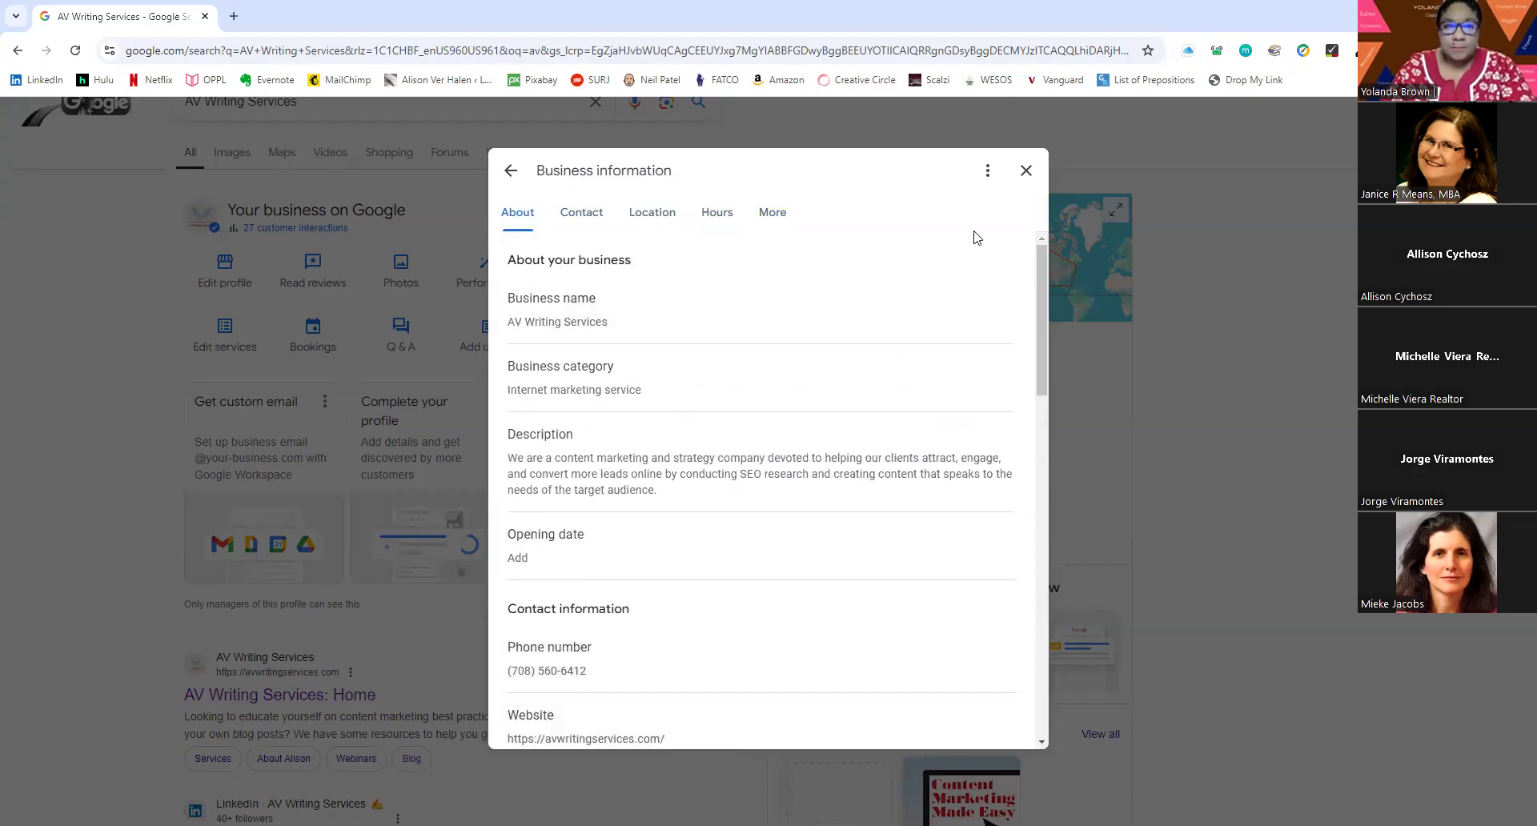
left_click(1026, 170)
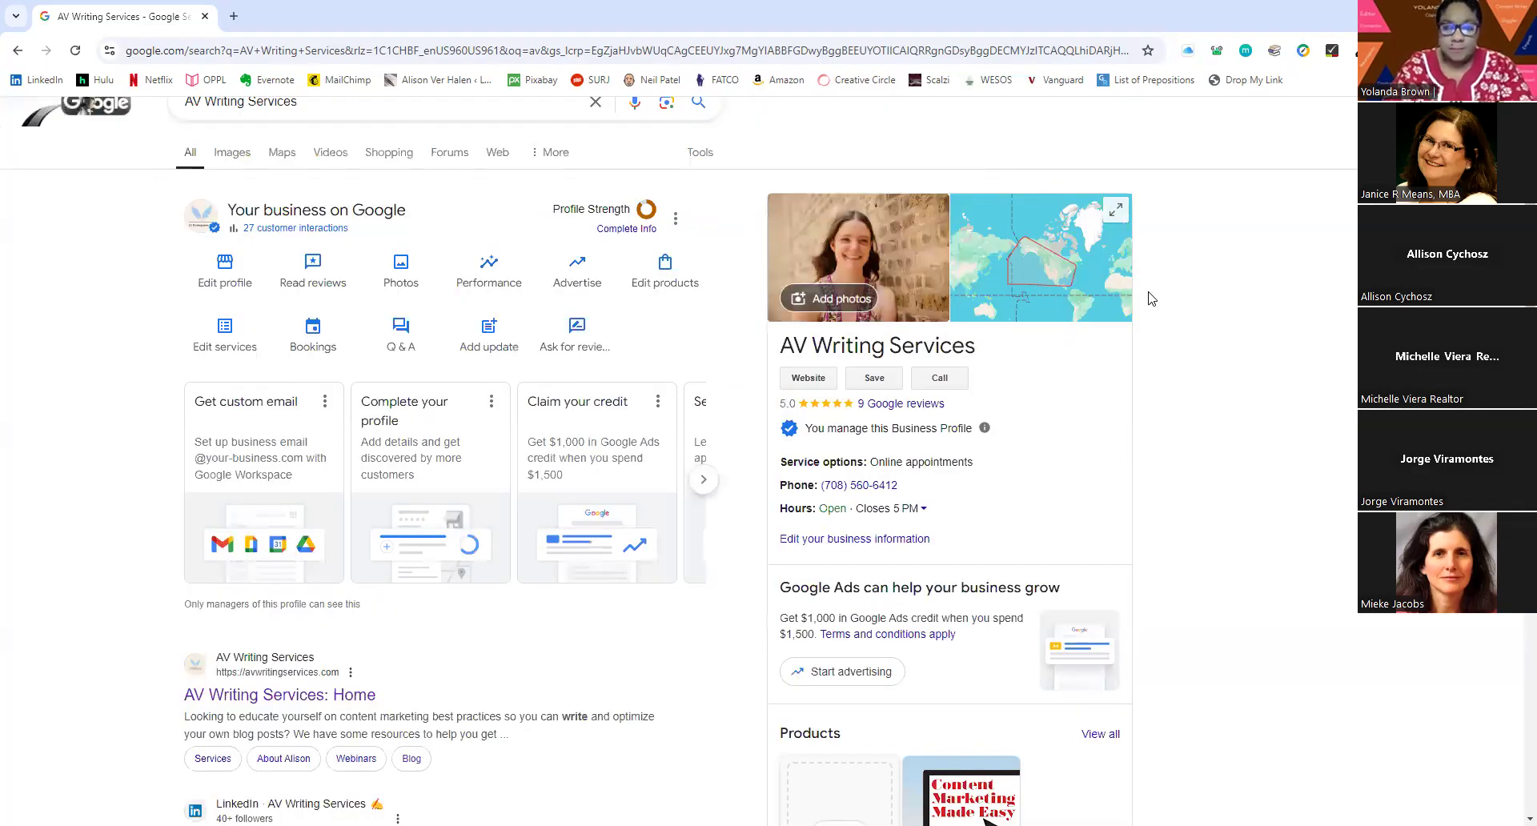
Examine the products, questions, reviews, business description and posted updates on the public AV Writing Services profile.
scroll(1187, 343, "down", 2)
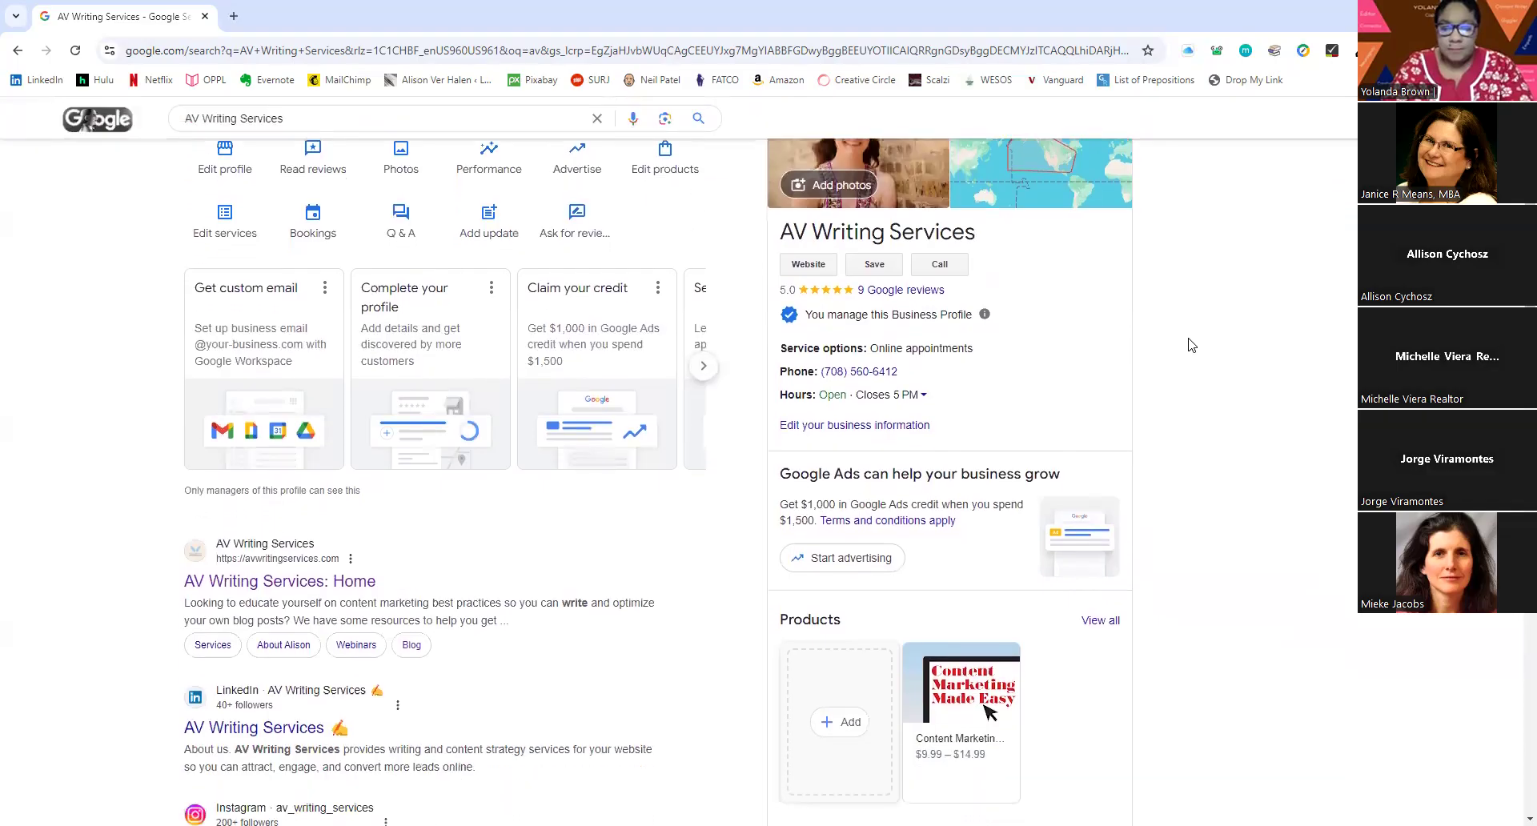
scroll(1188, 342, "down", 3)
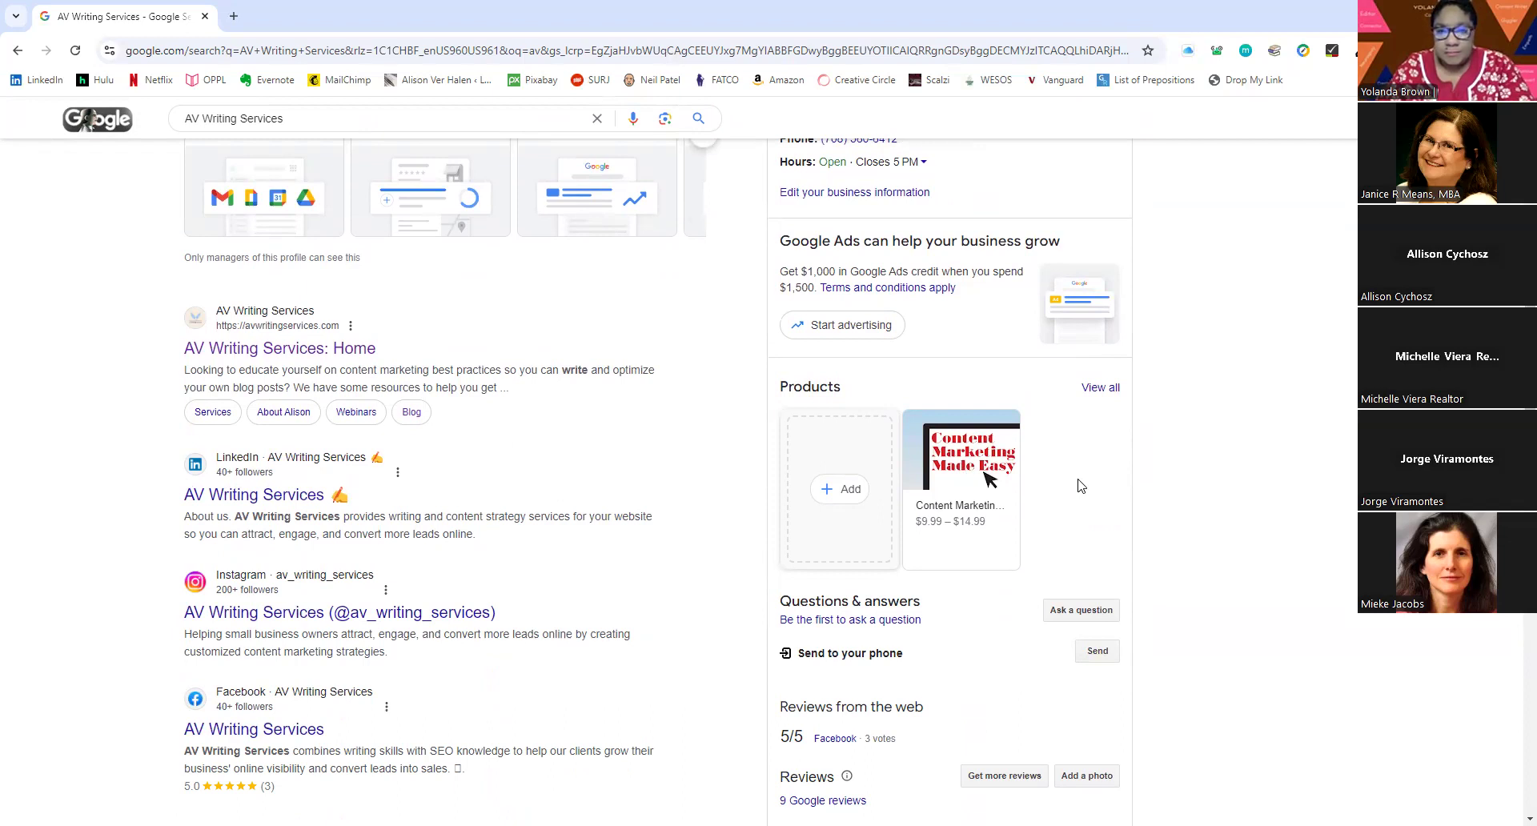
scroll(1157, 507, "down", 3)
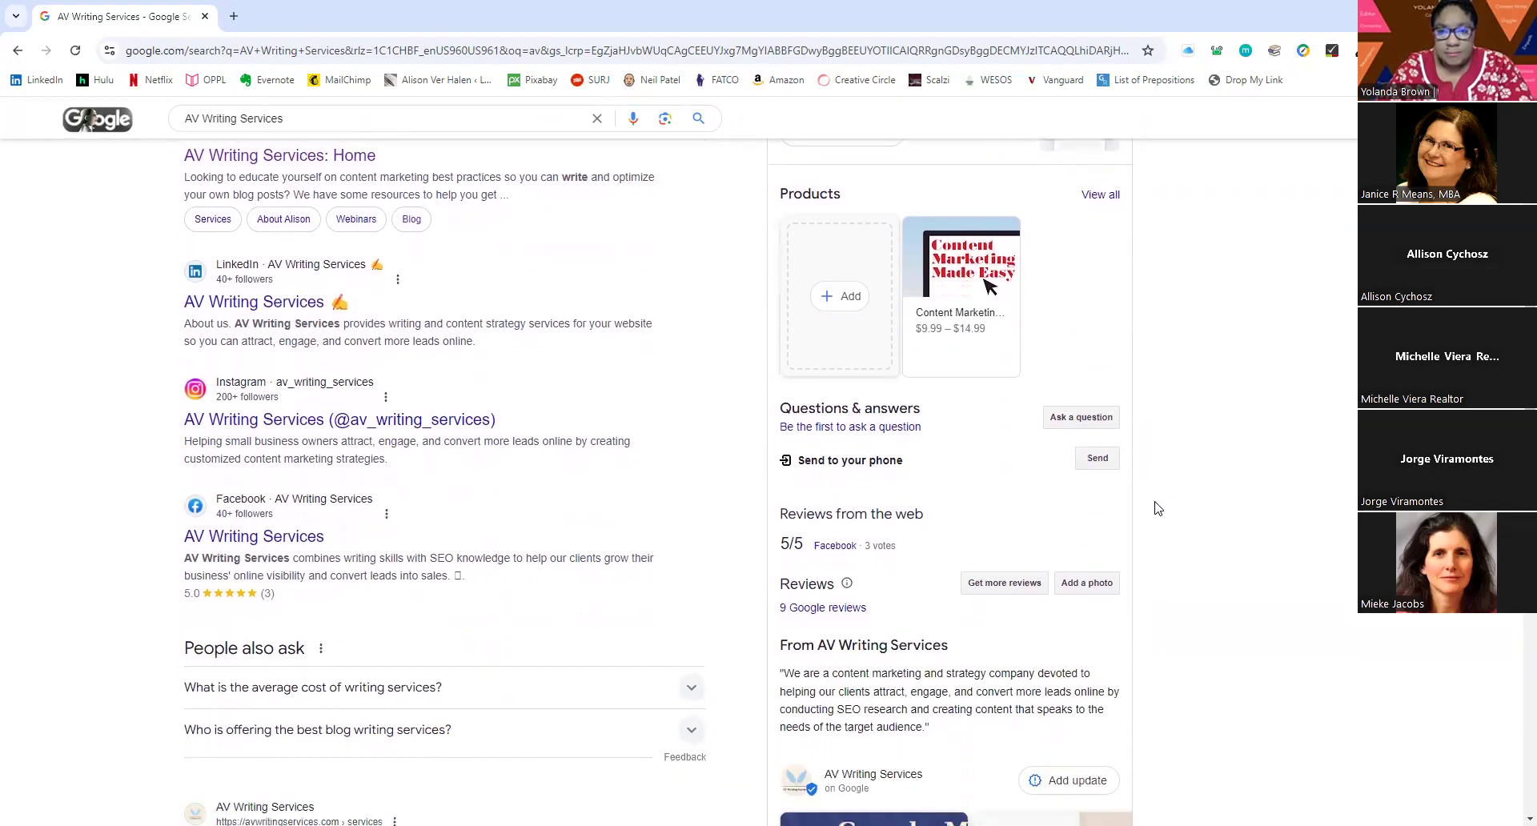
scroll(1157, 508, "down", 1)
scroll(1158, 508, "down", 3)
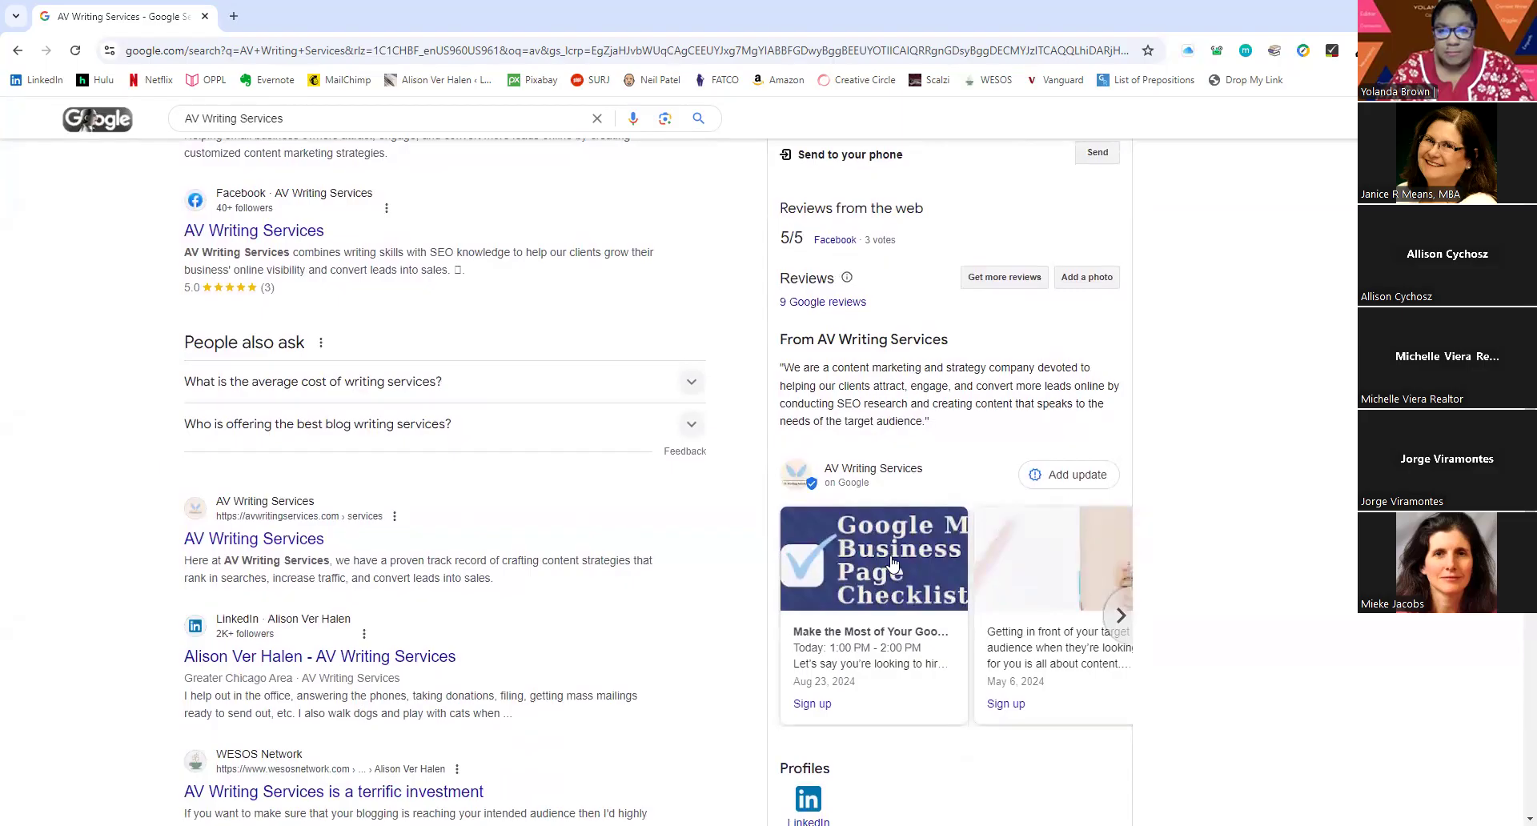
scroll(759, 560, "down", 2)
scroll(760, 561, "up", 1)
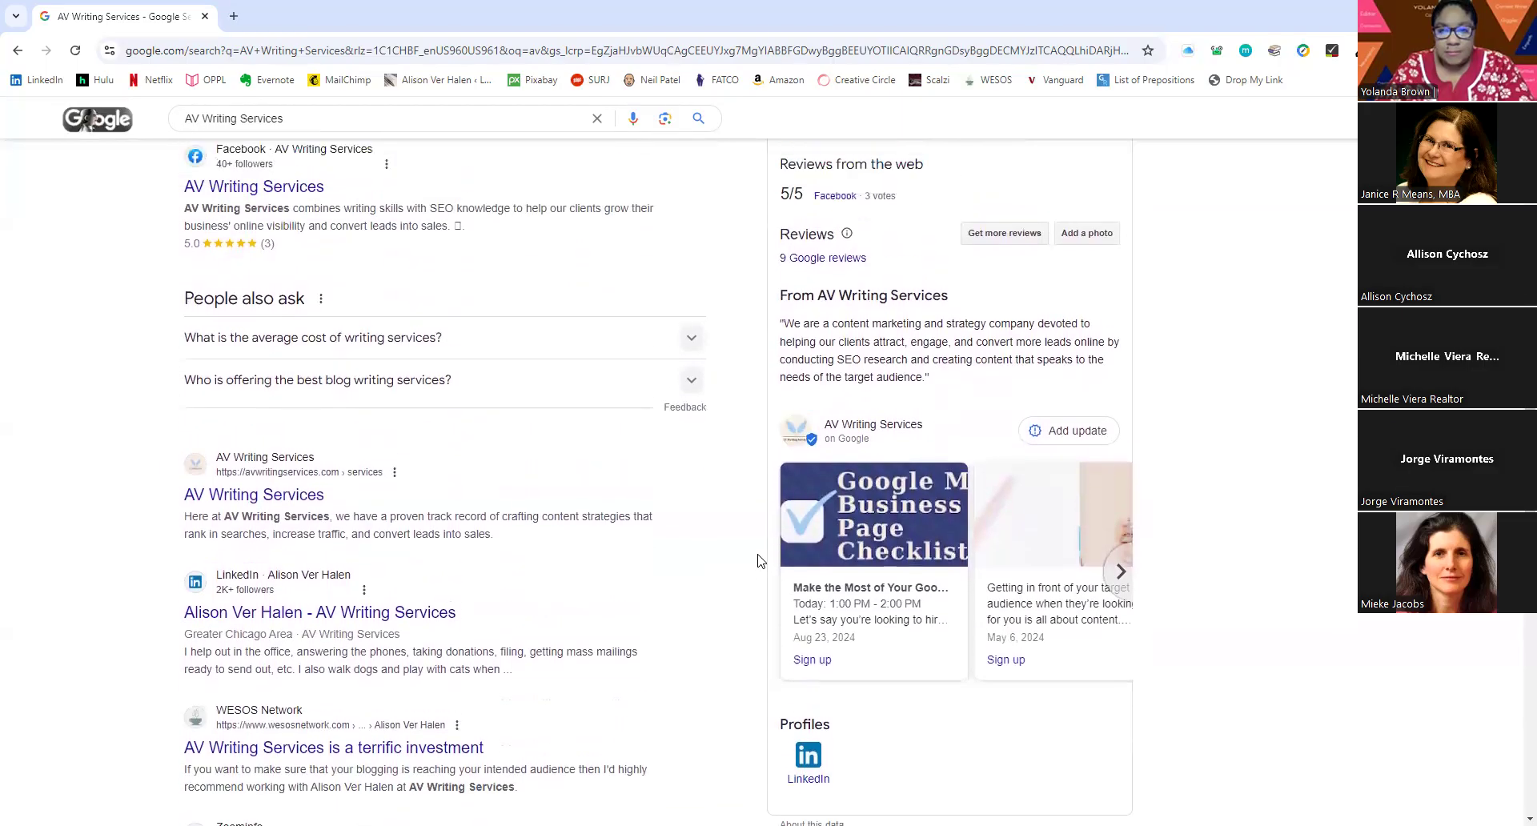
Start a business update, inspect its optional button choices, try to post it without content, and close the form.
left_click(1058, 439)
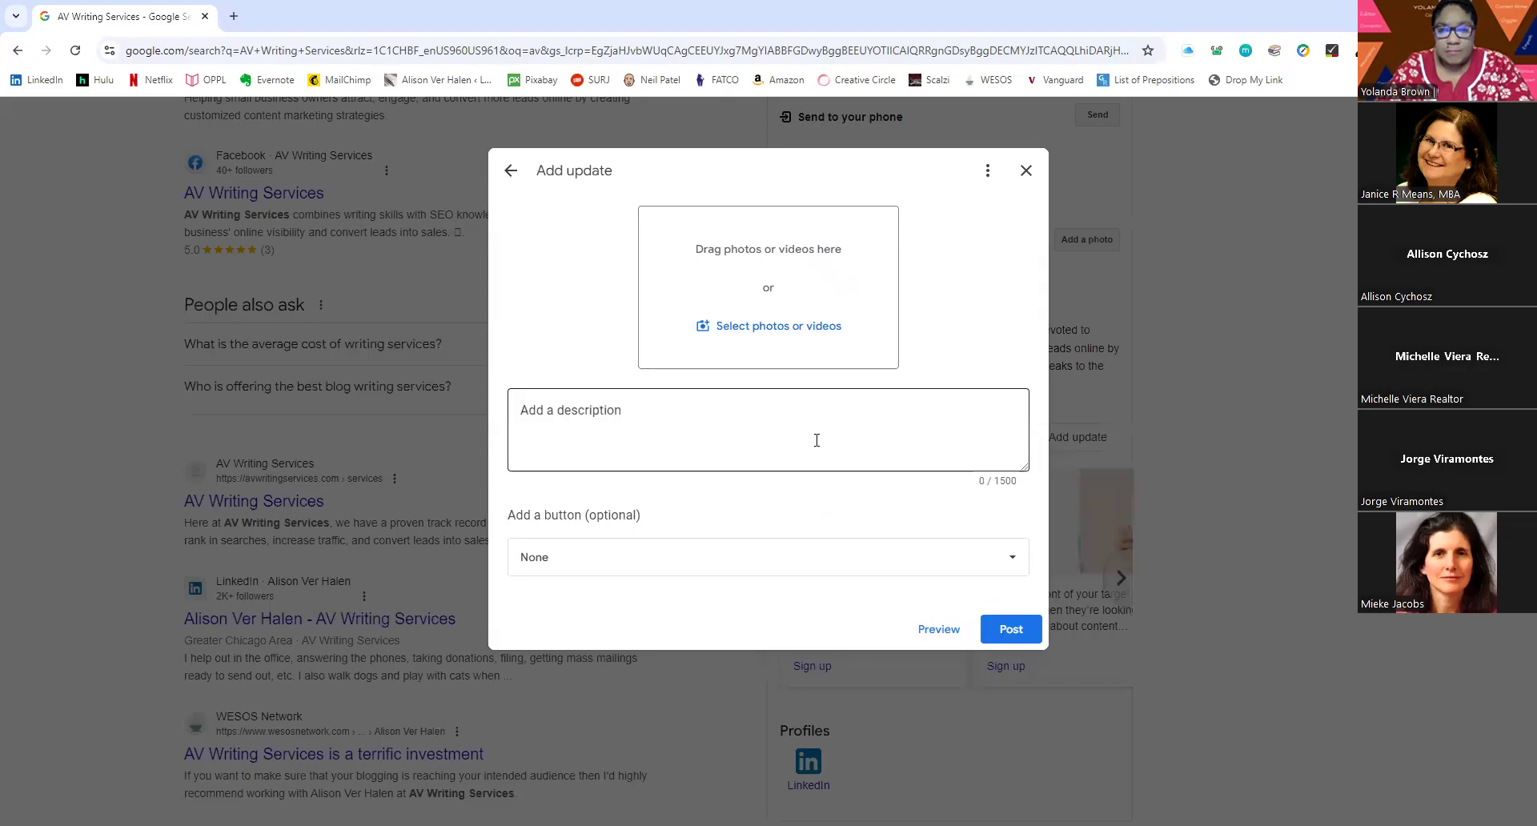
left_click(825, 560)
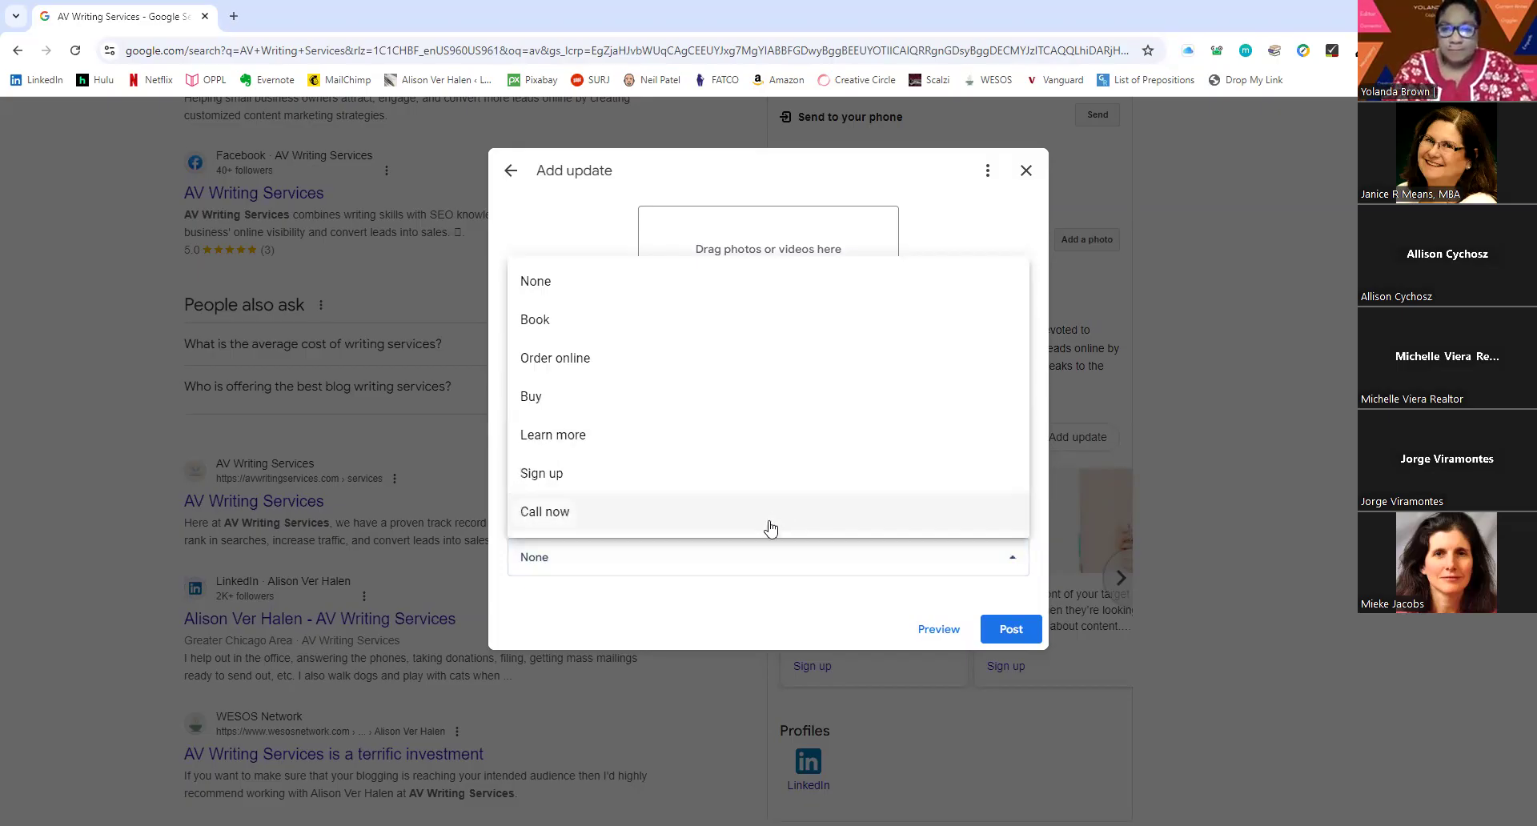
left_click(747, 591)
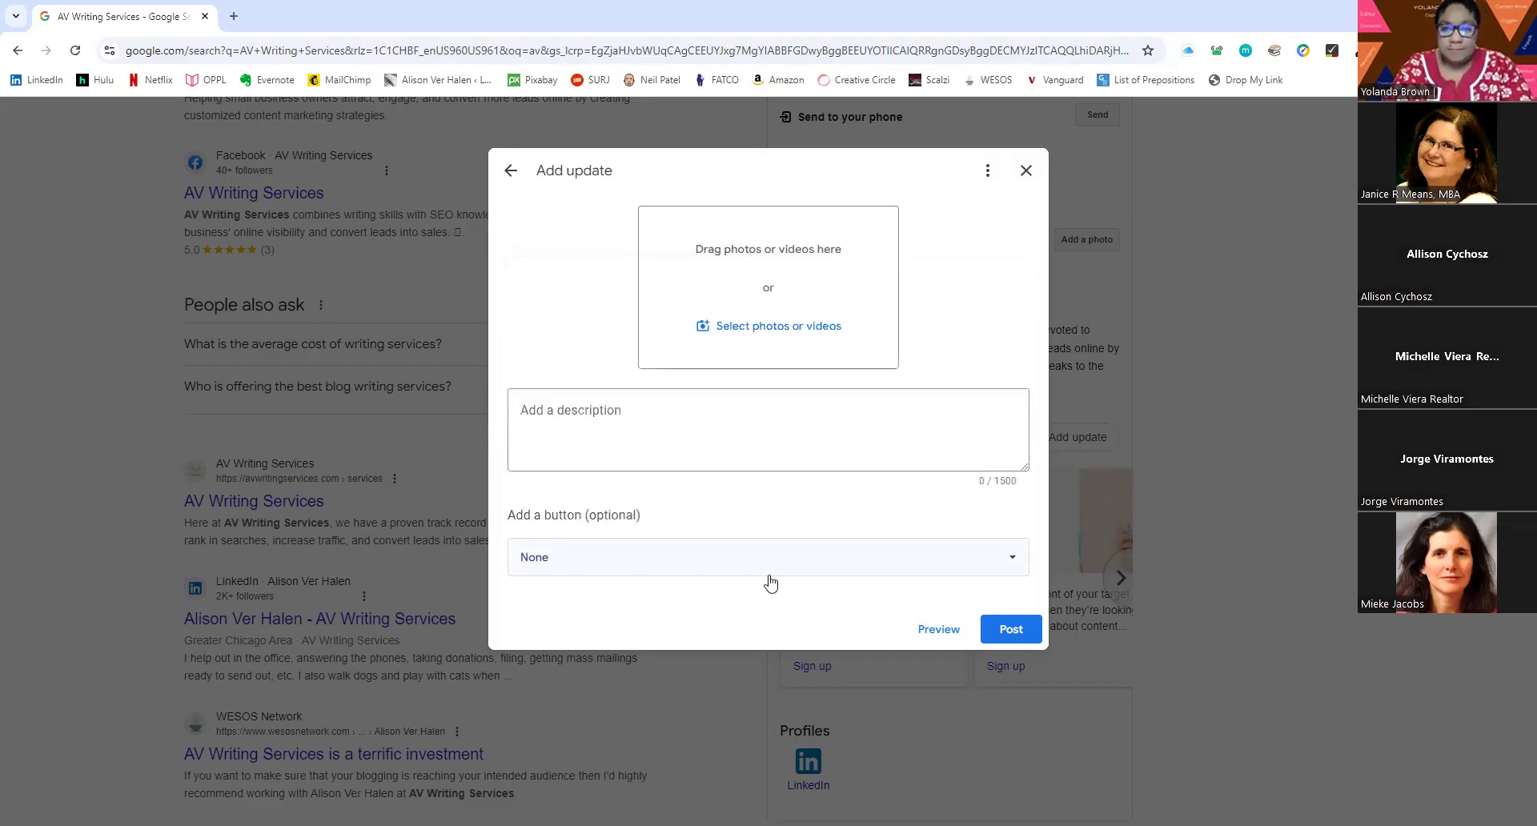
left_click(1013, 632)
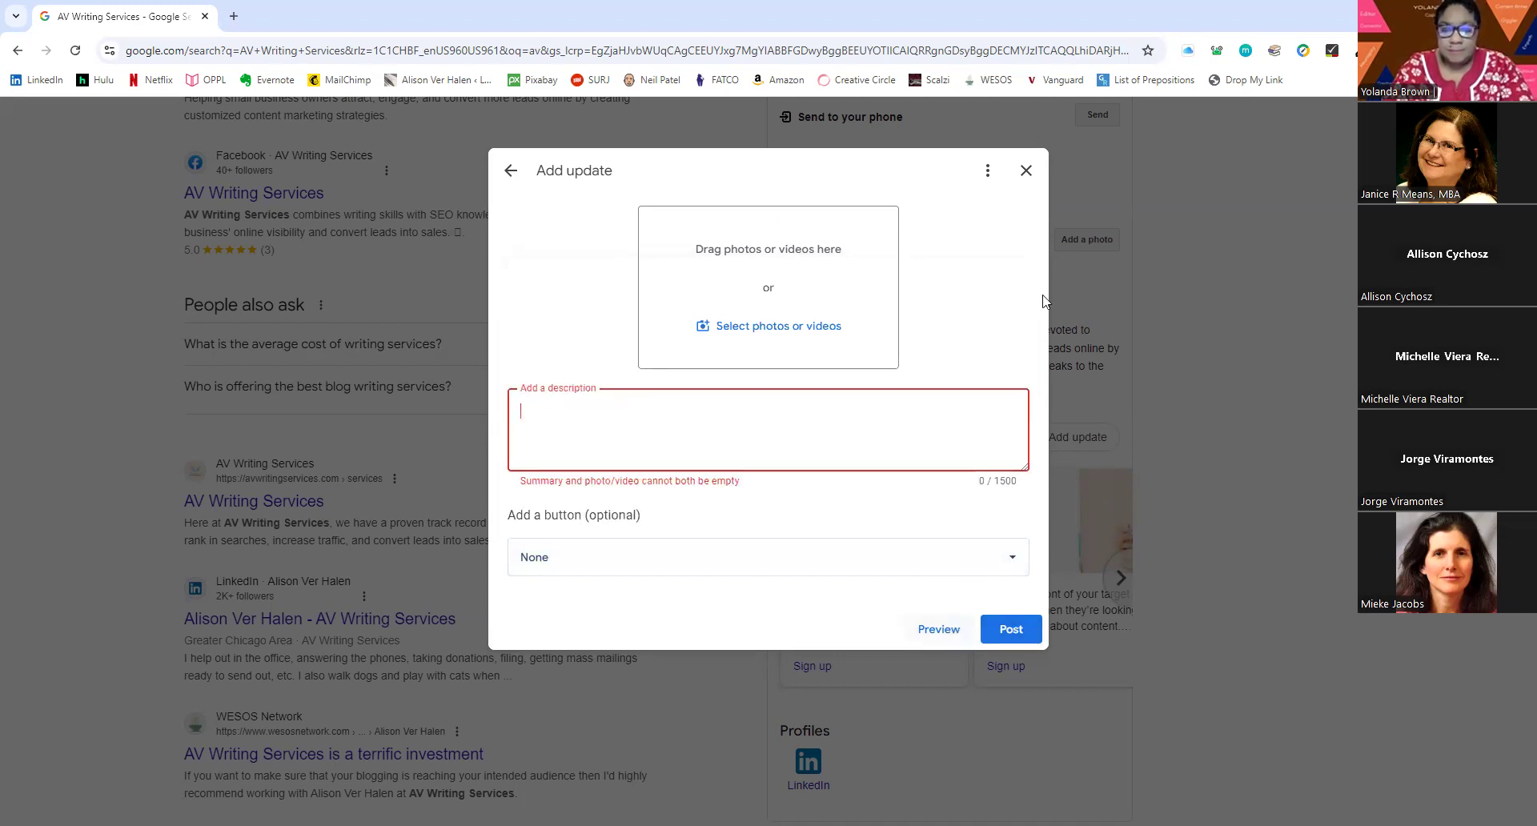
left_click(1026, 171)
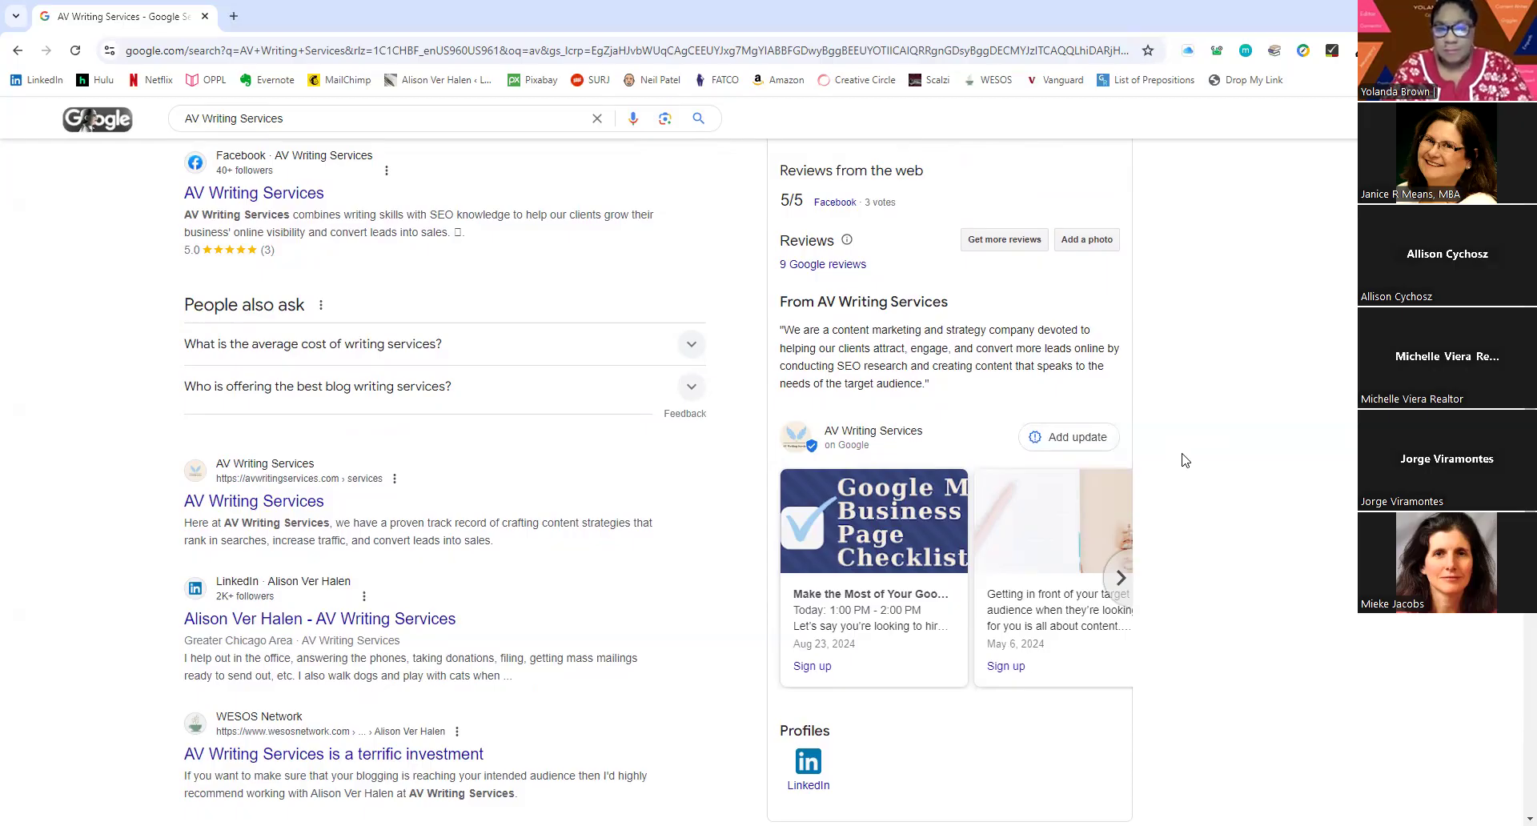
Browse forward through the posted updates on the public profile and return to the first update.
left_click(1120, 577)
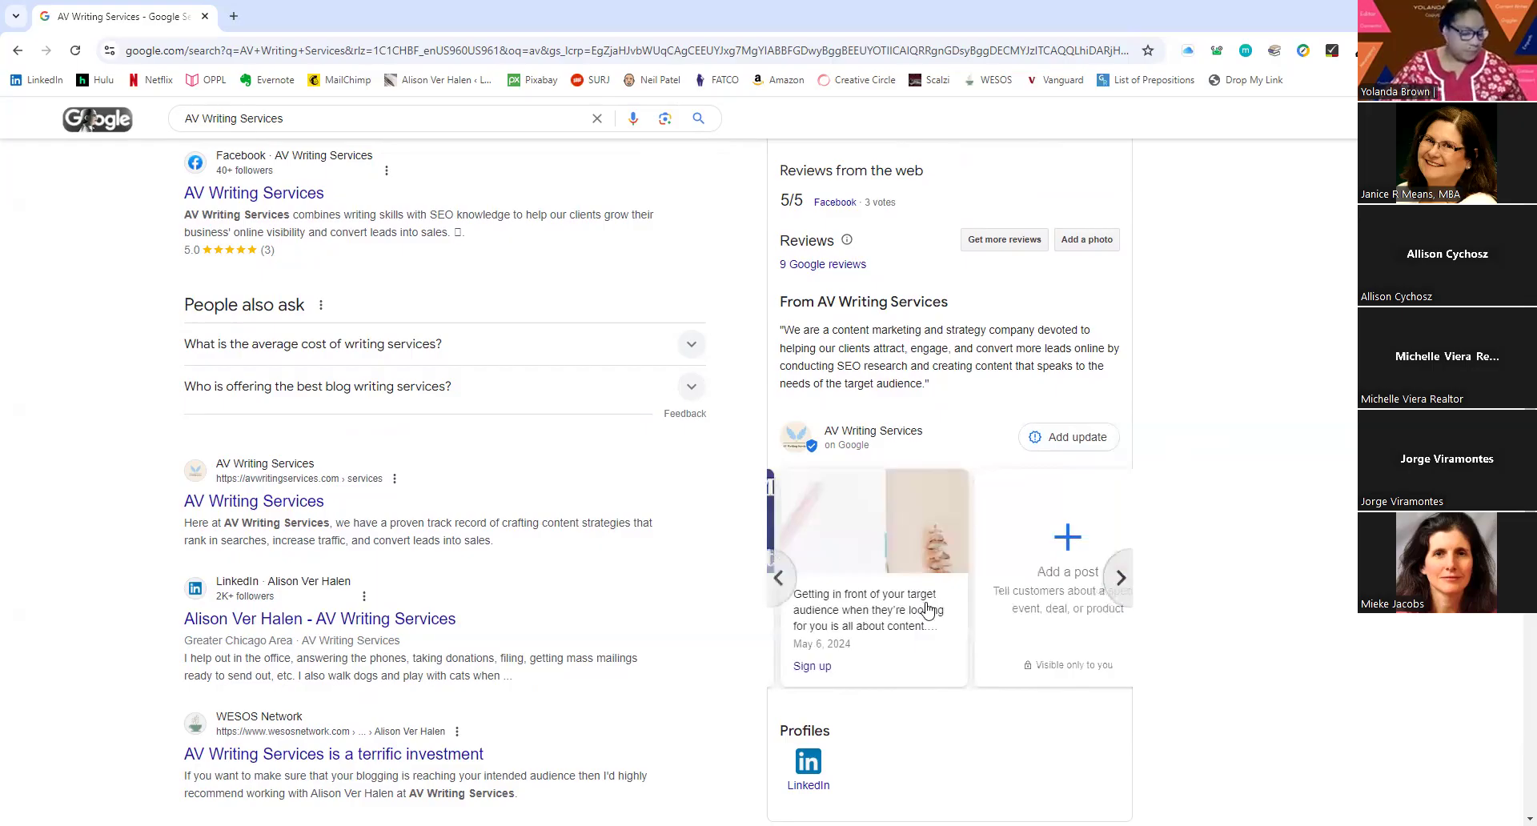
left_click(779, 581)
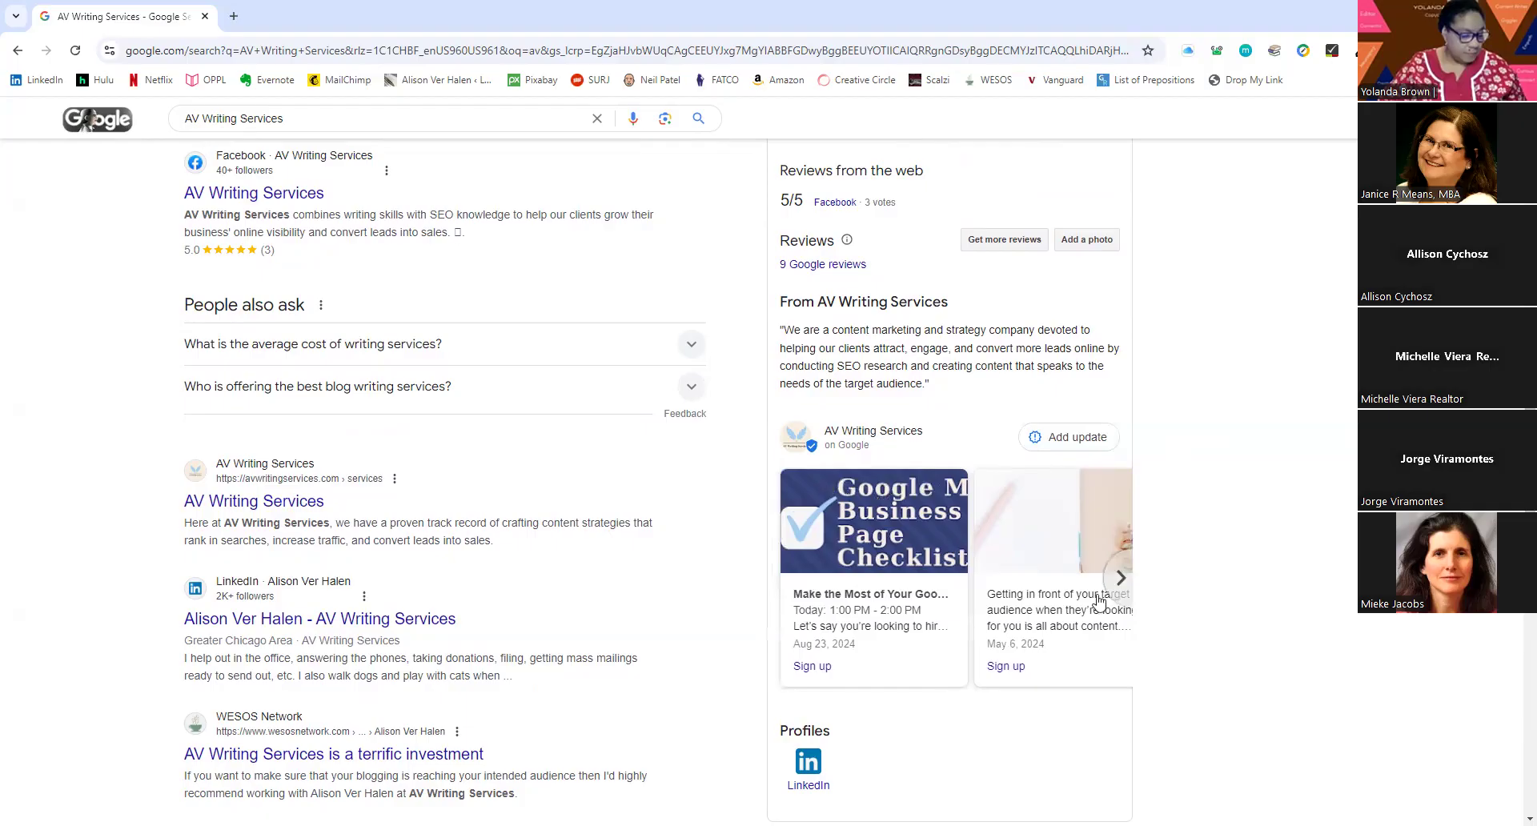
scroll(1166, 591, "down", 1)
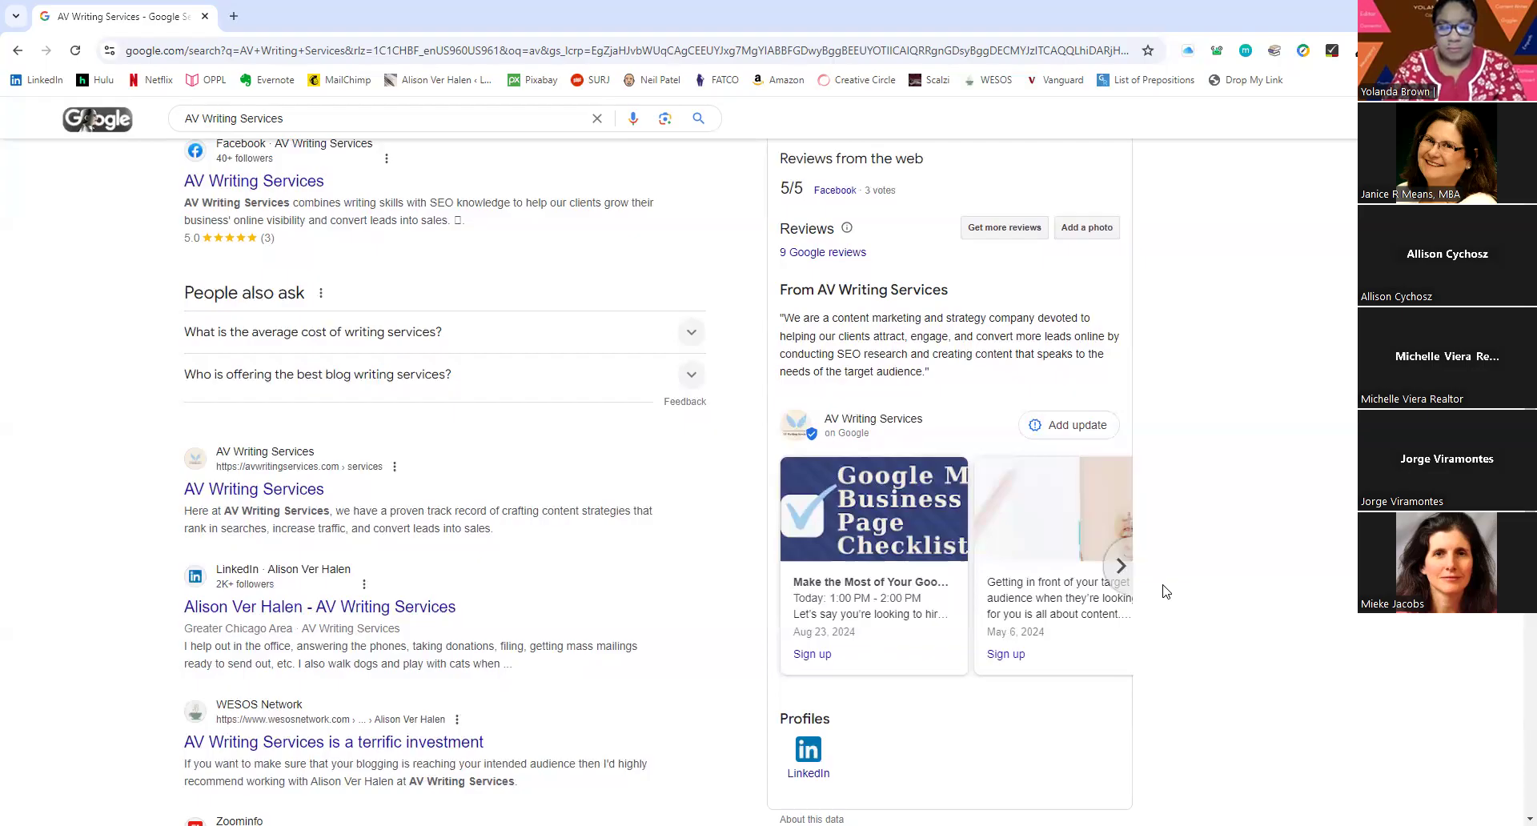
Review the public profile from its header down to the reviews section, view the customer review link, and close it.
scroll(1165, 591, "up", 5)
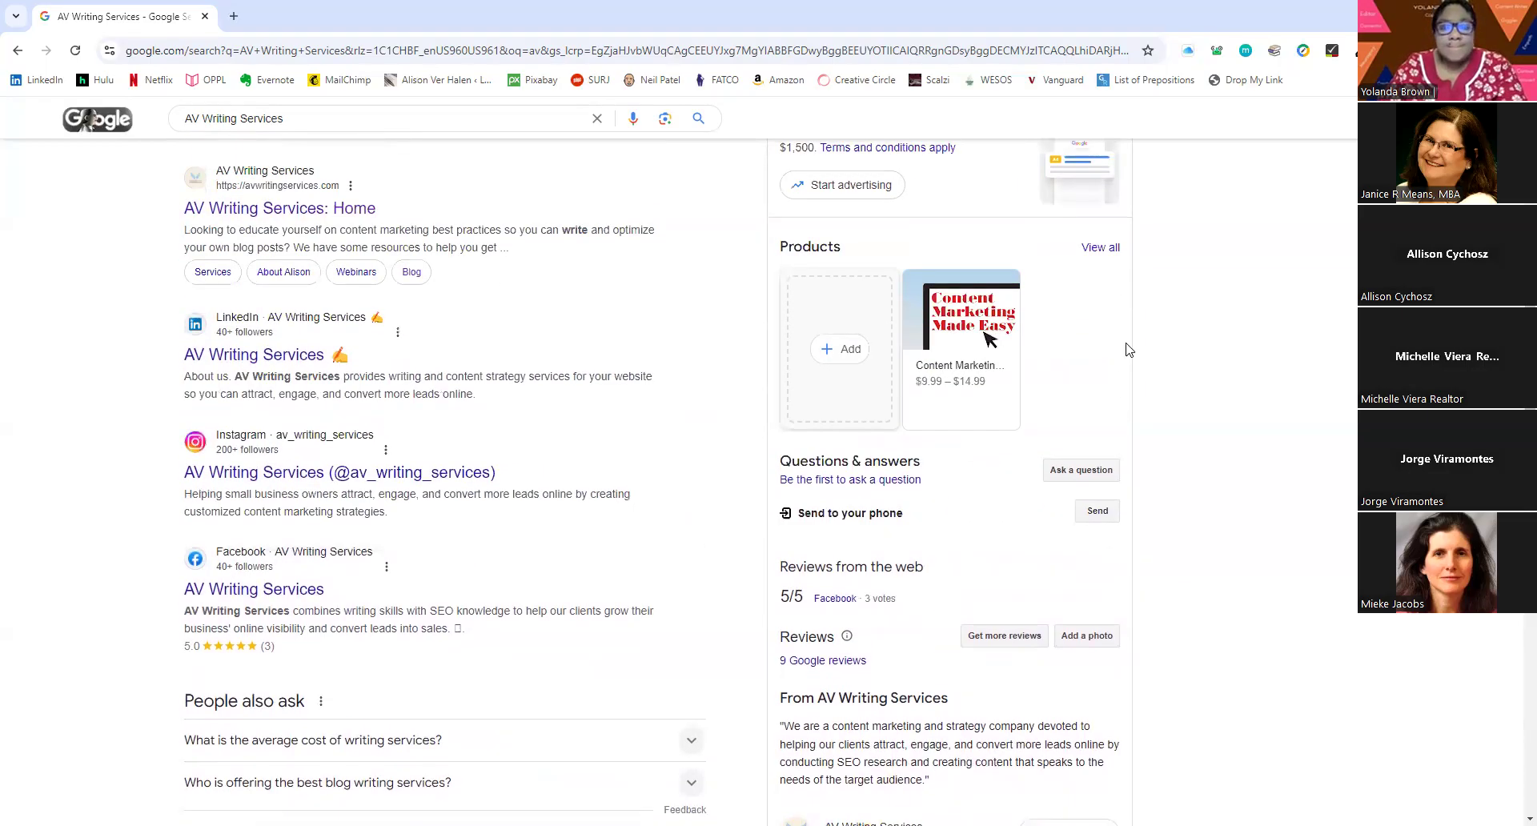
scroll(1194, 352, "up", 5)
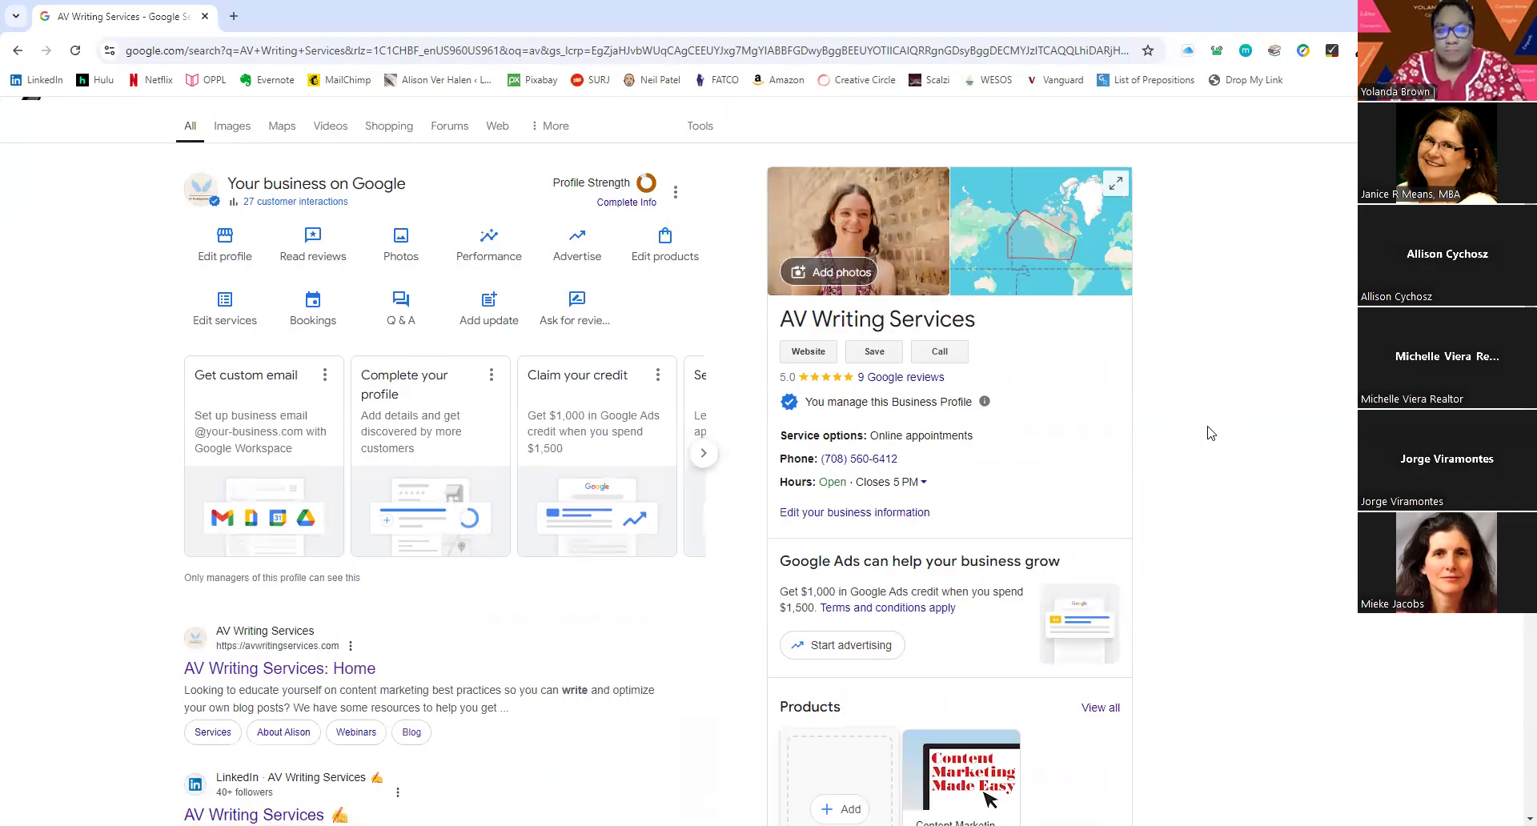
scroll(987, 445, "down", 1)
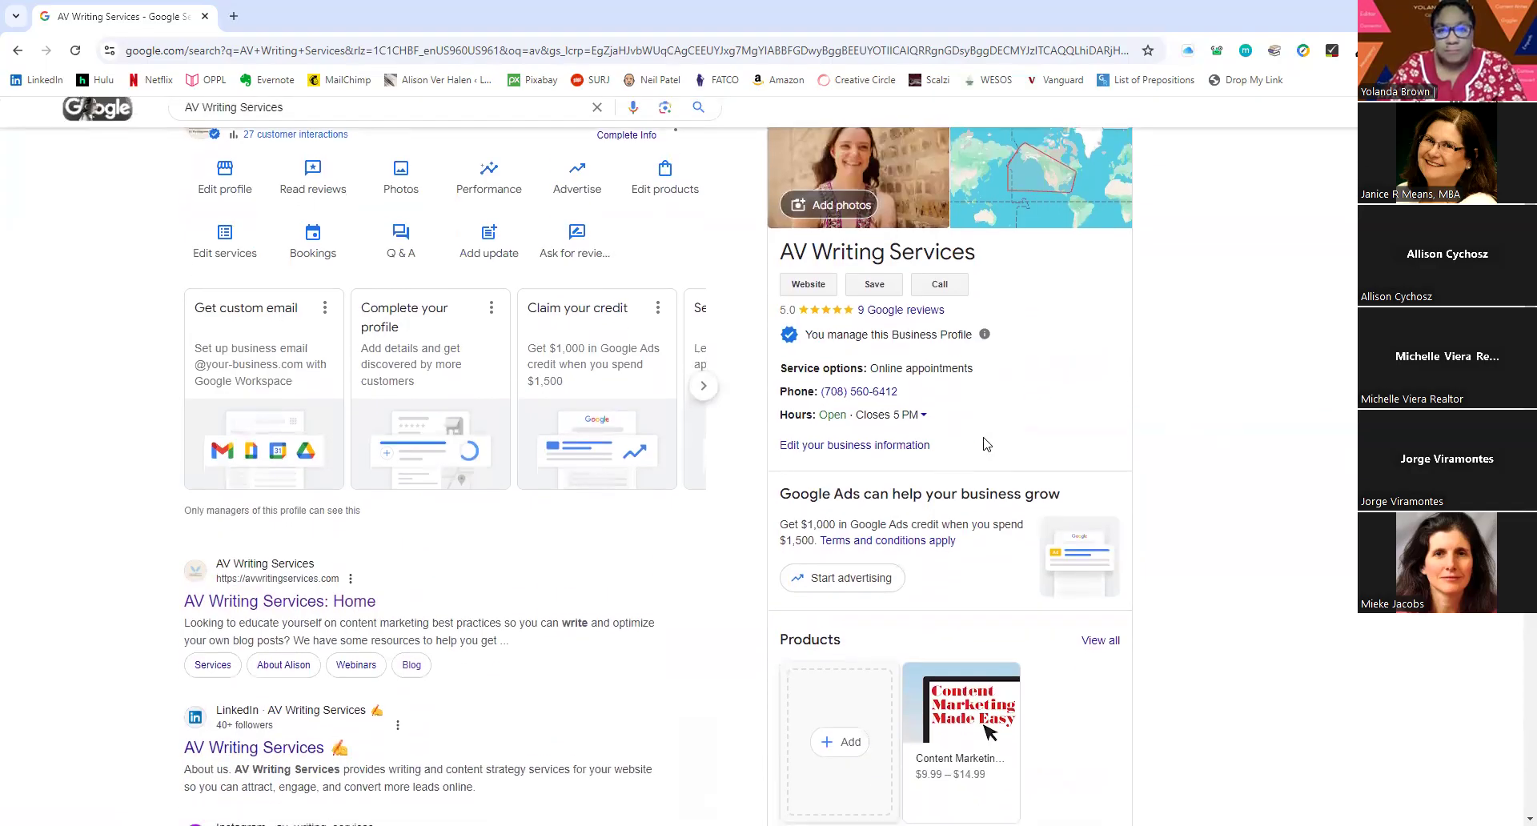
scroll(1207, 421, "down", 3)
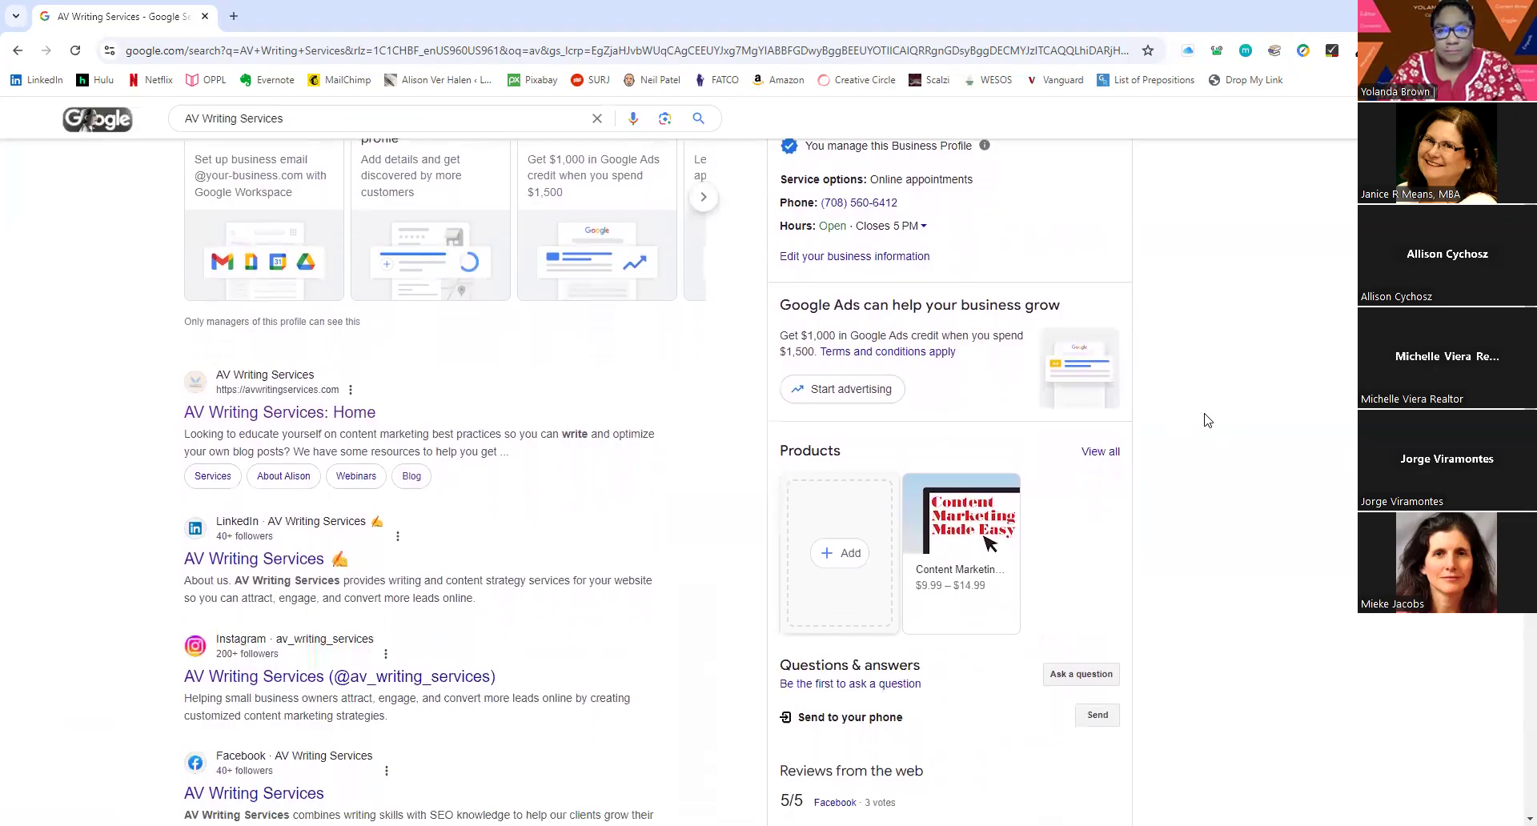
scroll(1207, 420, "down", 3)
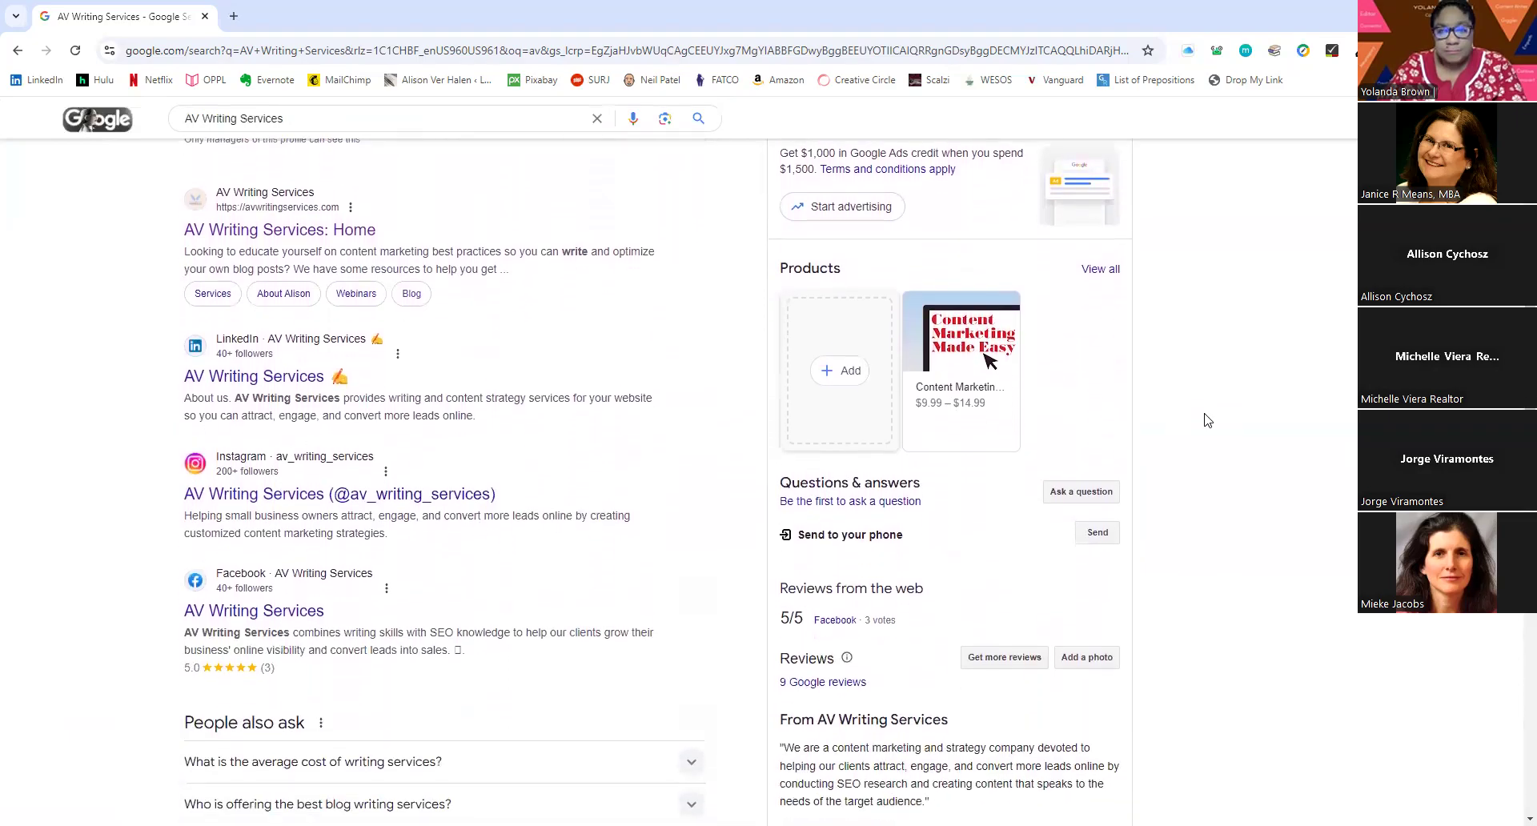
scroll(1207, 420, "down", 3)
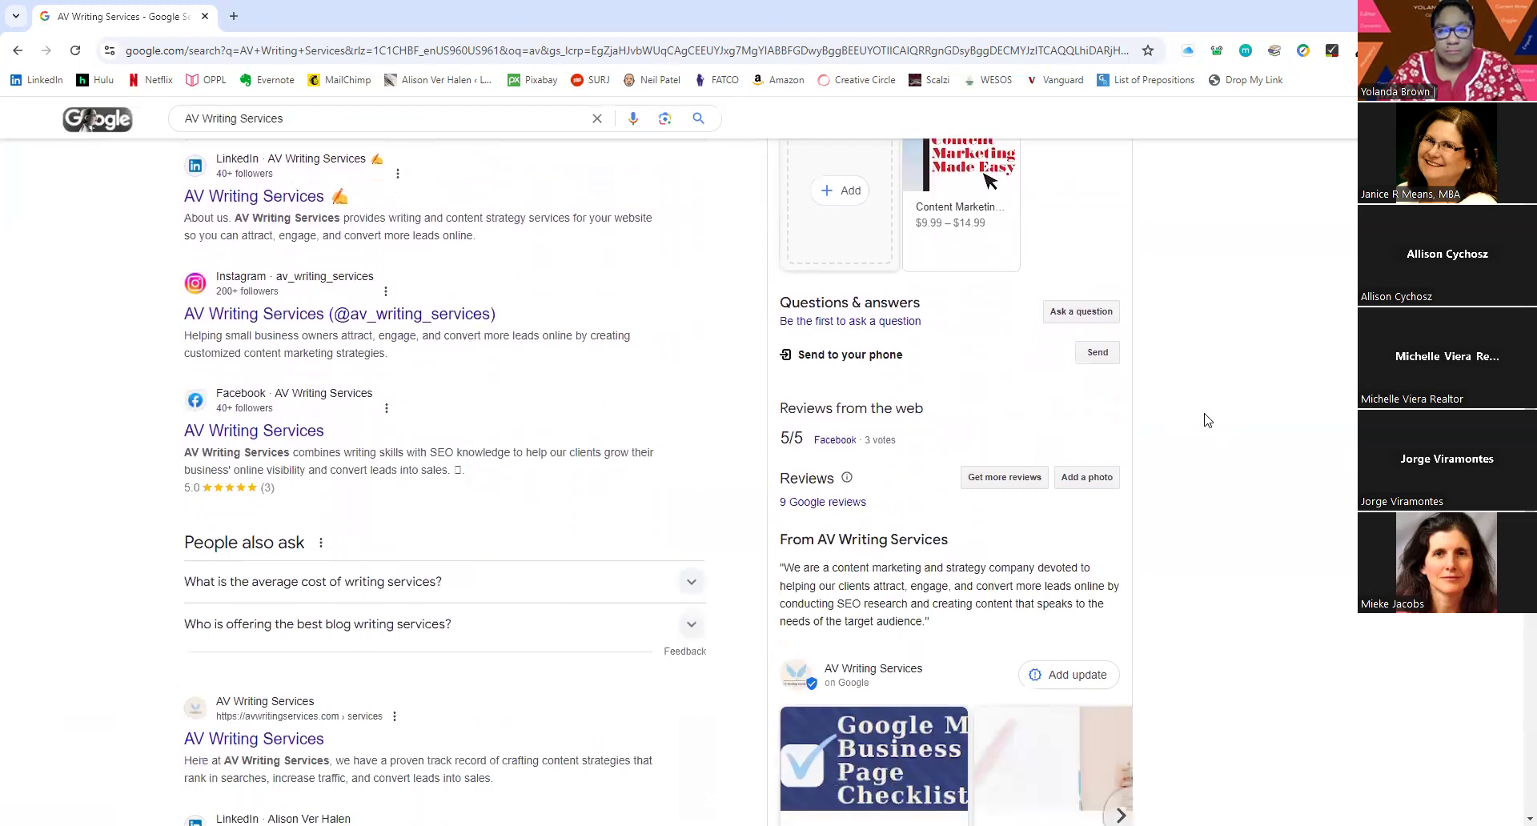
scroll(1207, 420, "down", 1)
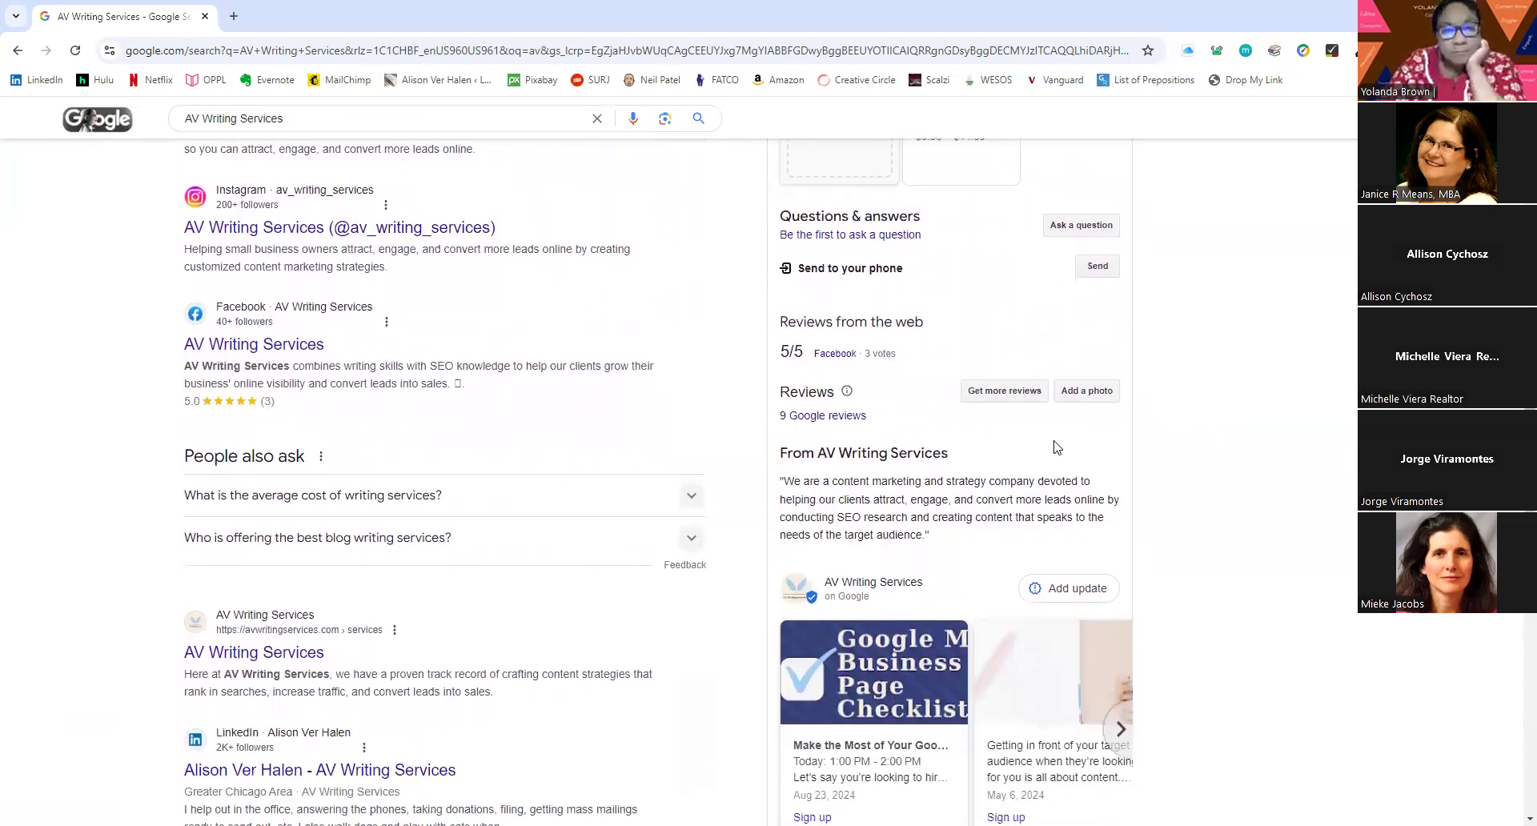
left_click(1005, 392)
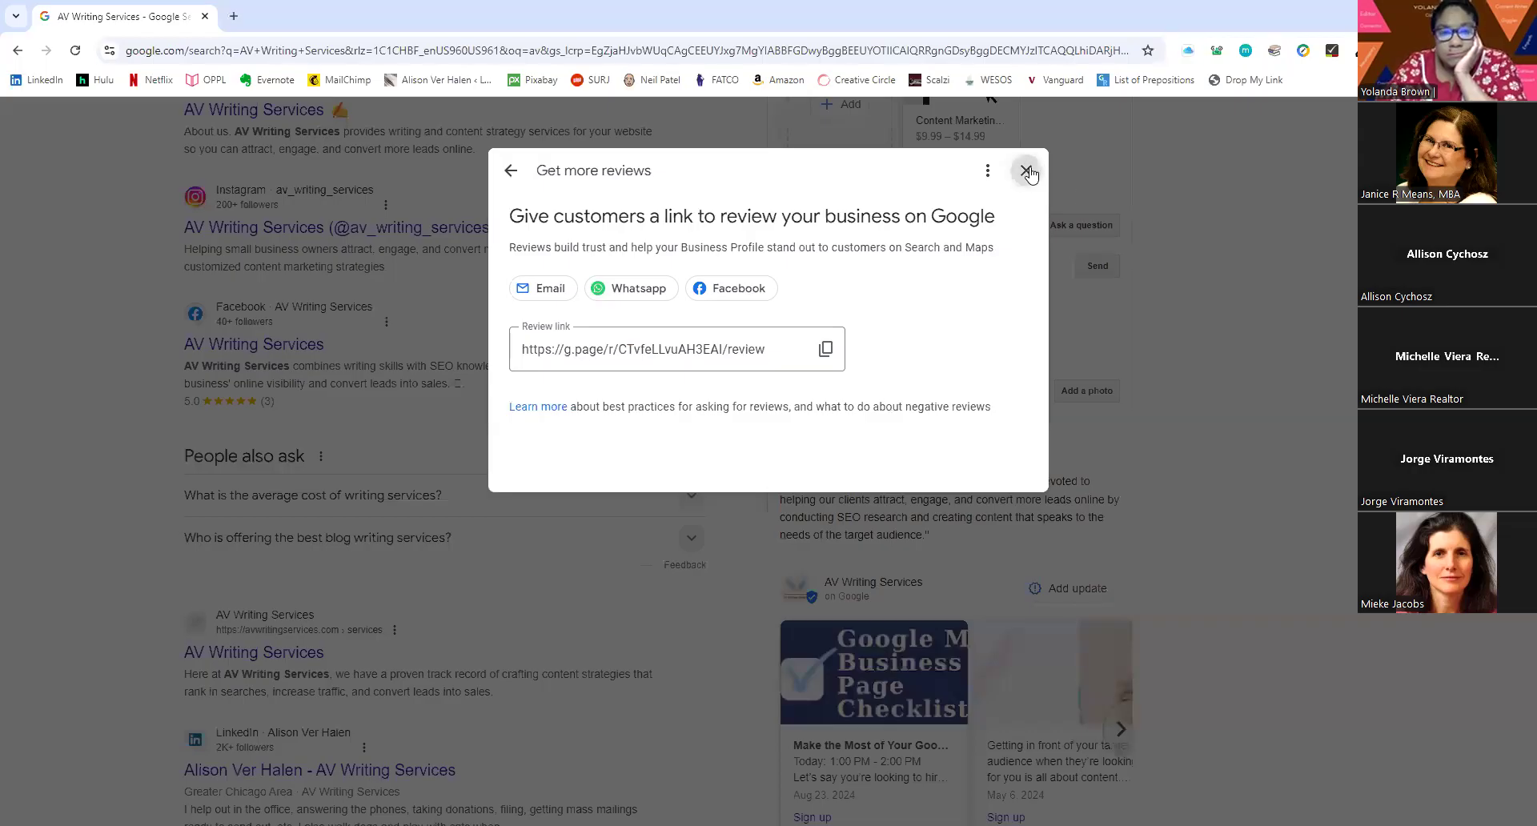
left_click(1025, 170)
Reopen the request for more reviews, examine its Email, Whatsapp and Facebook sharing options and review link, and close it.
scroll(1201, 246, "up", 8)
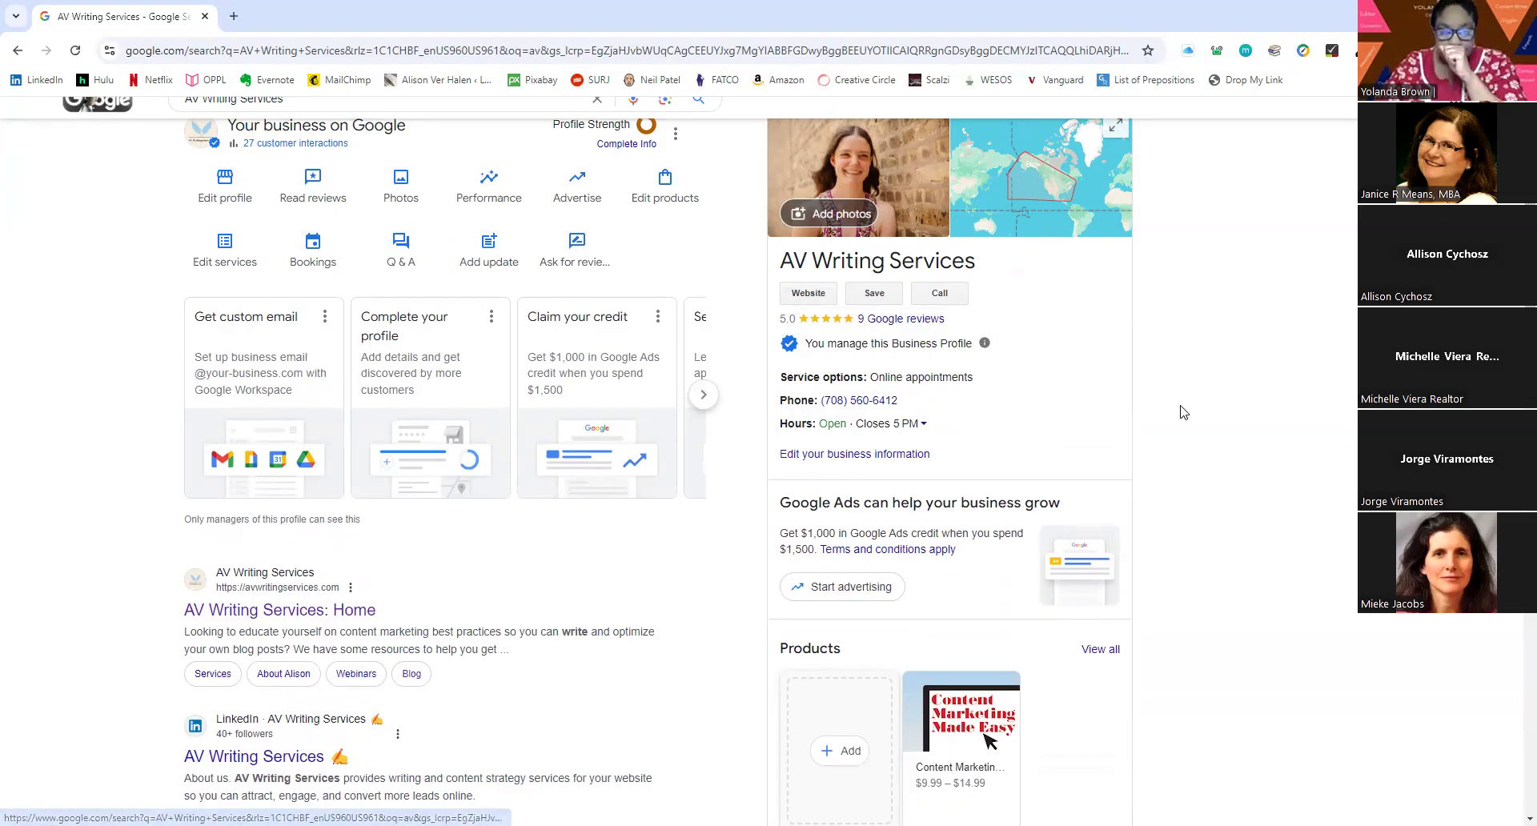
scroll(1183, 412, "down", 7)
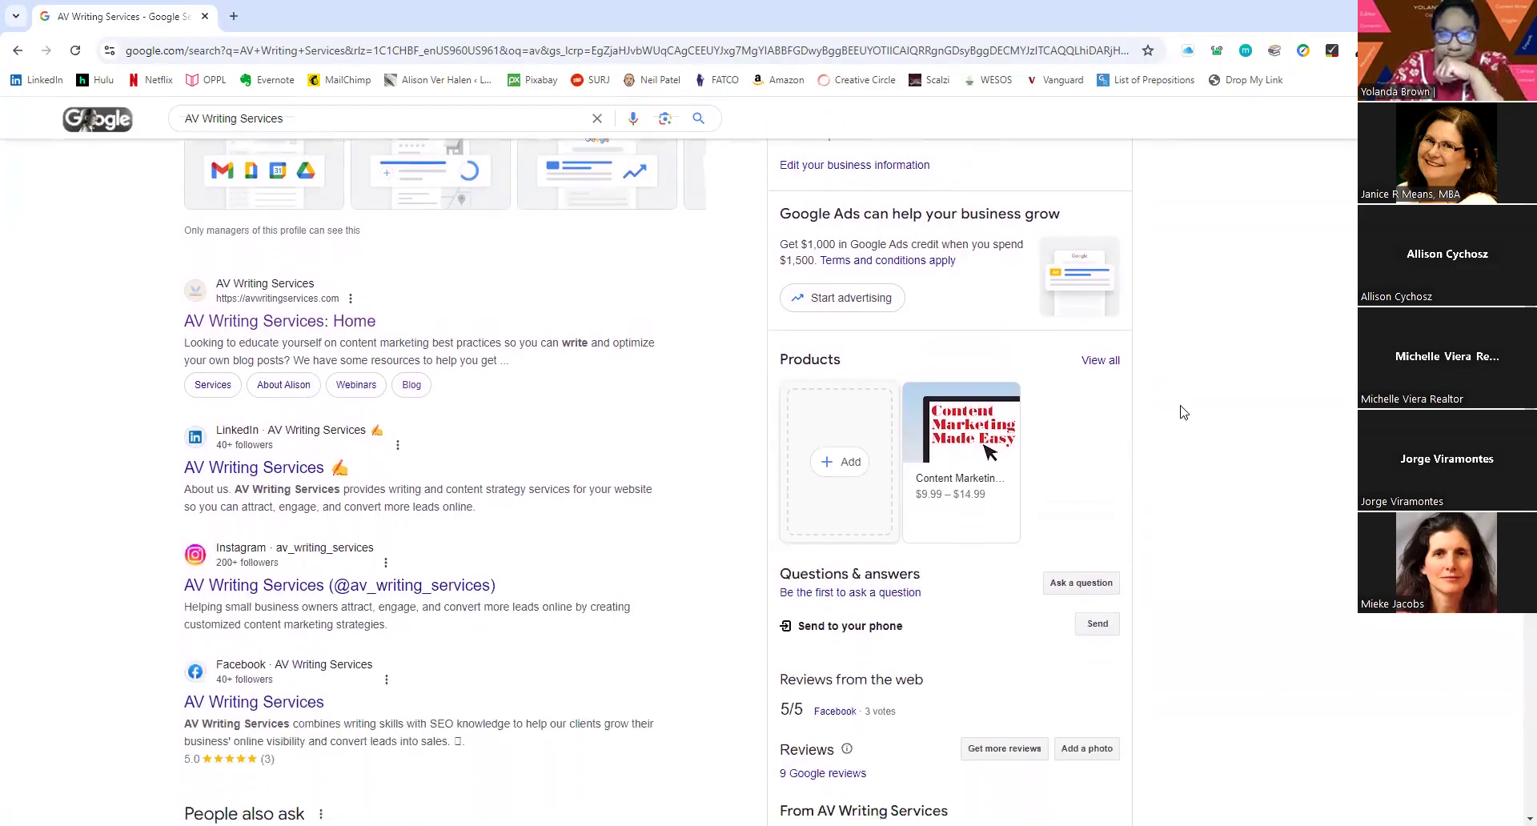
scroll(1183, 412, "down", 1)
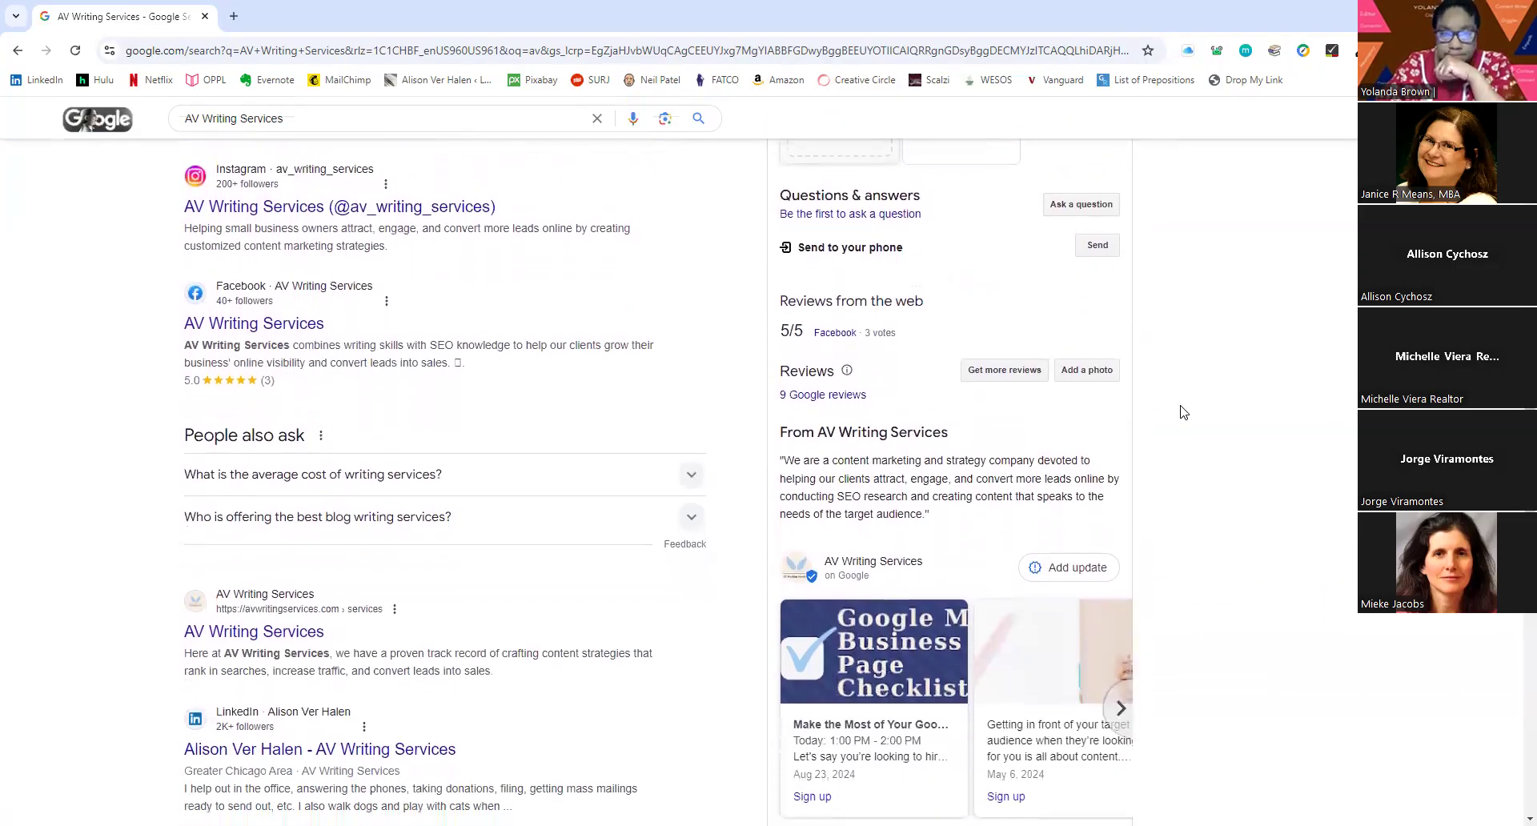
left_click(1006, 371)
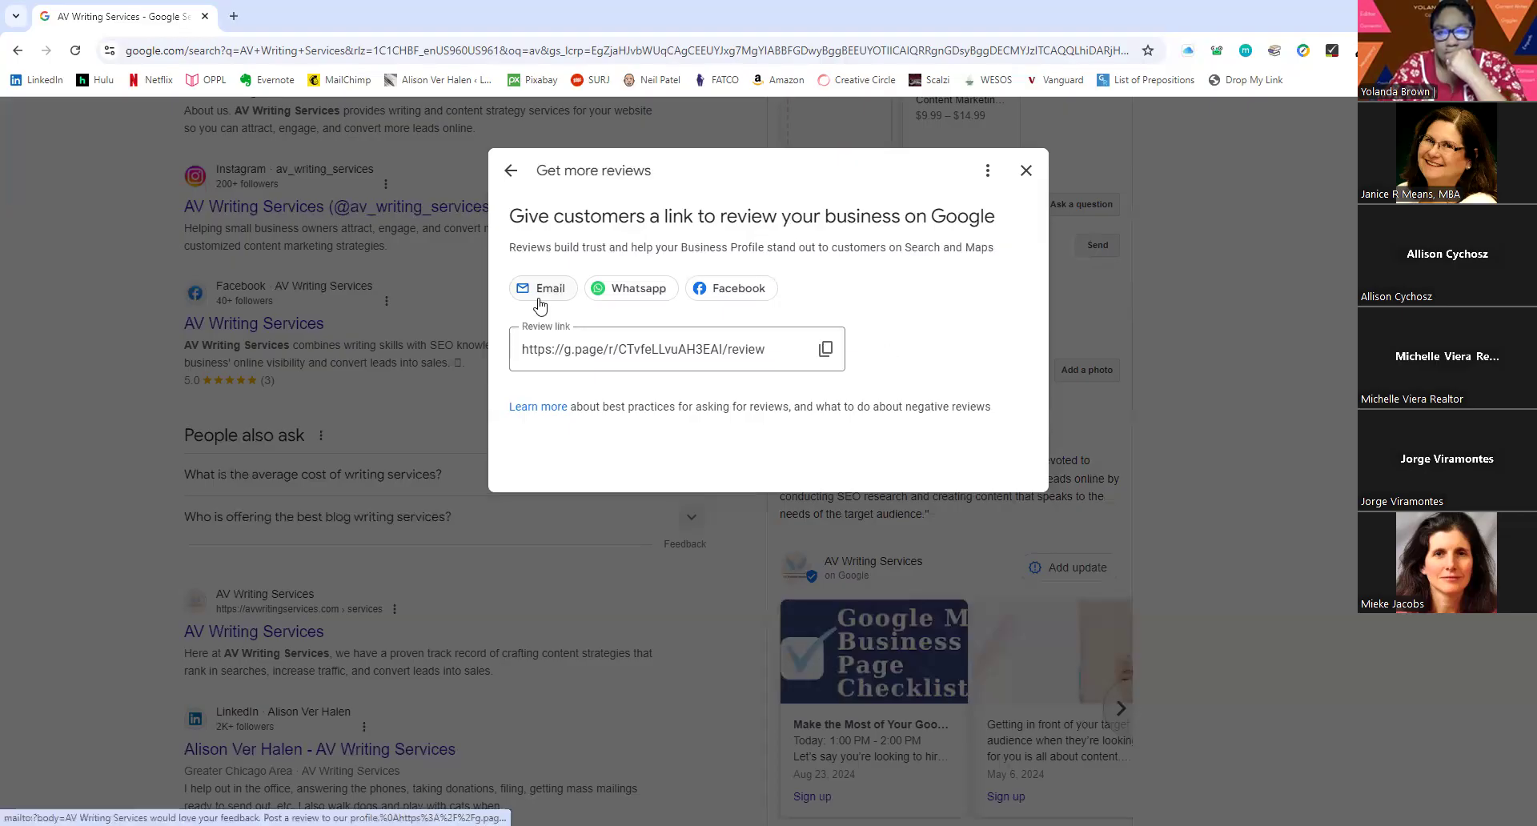
left_click(1025, 169)
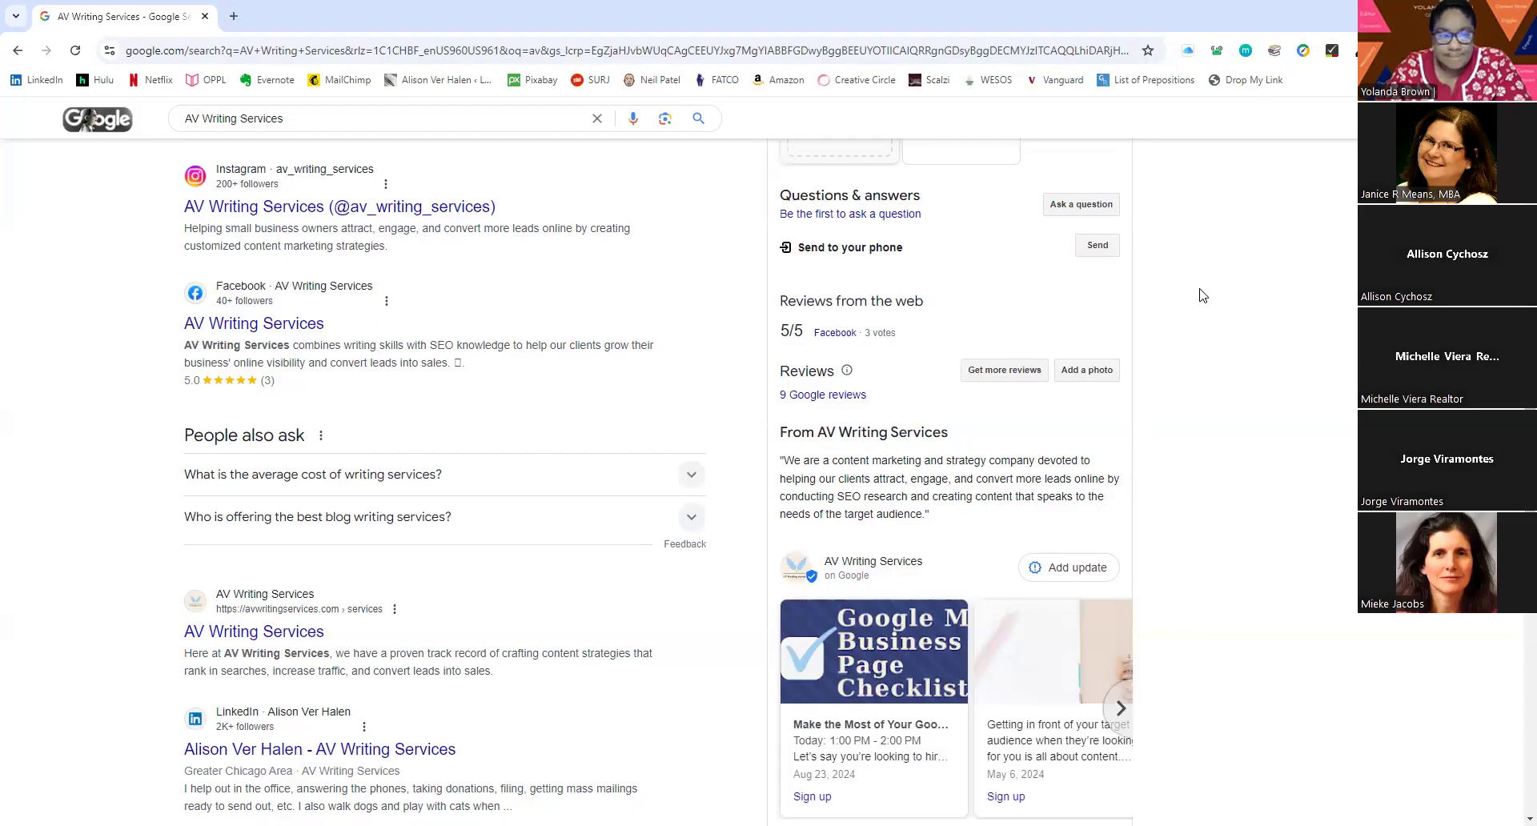
scroll(1202, 295, "up", 3)
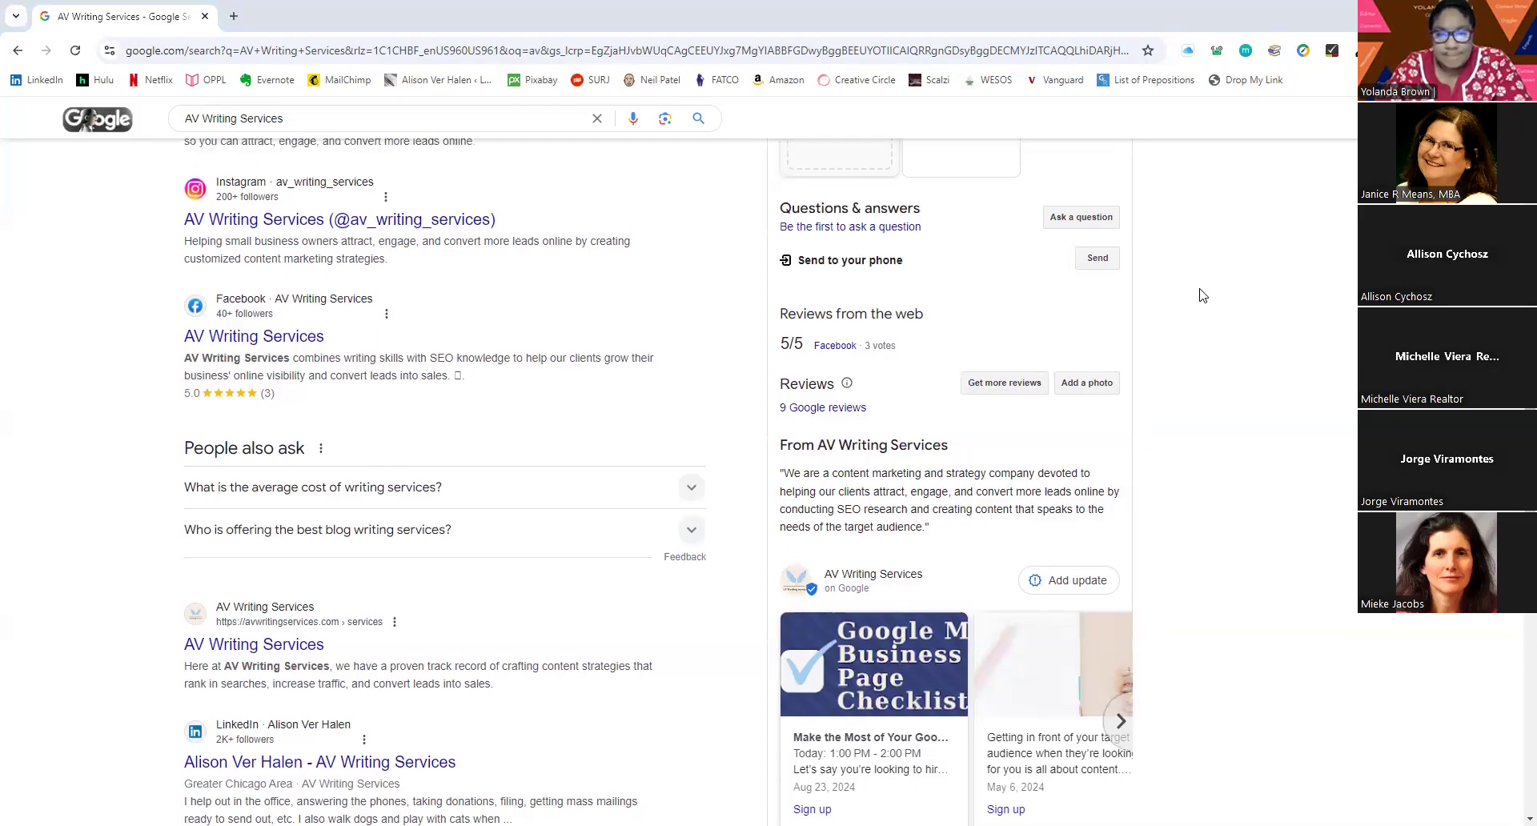